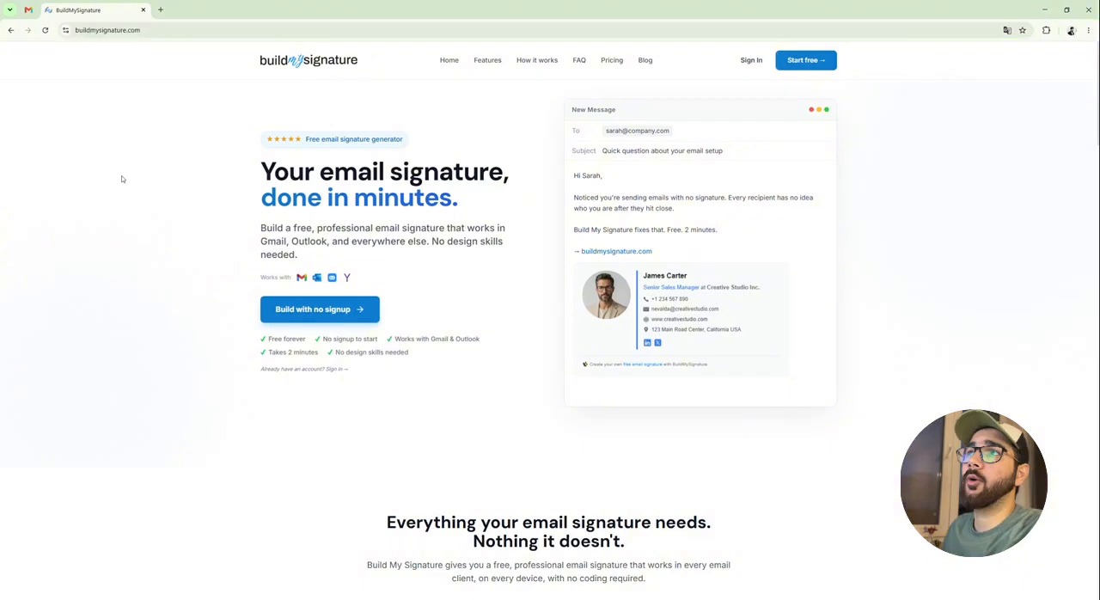
Open the email signature builder without signing up
left_click(320, 310)
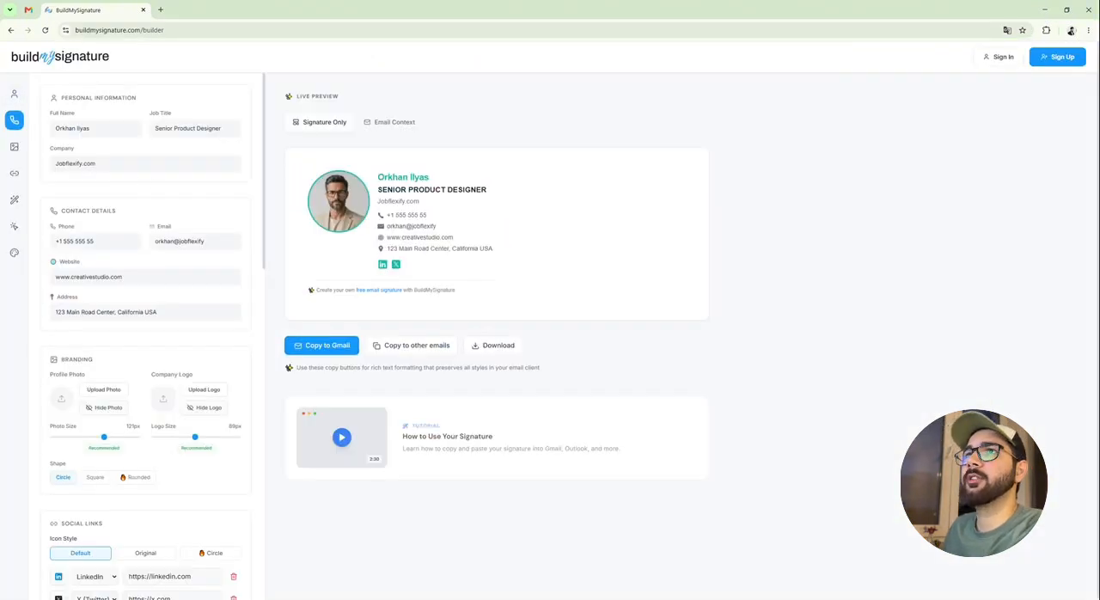
left_click_drag(56, 128, 90, 128)
left_click(91, 128)
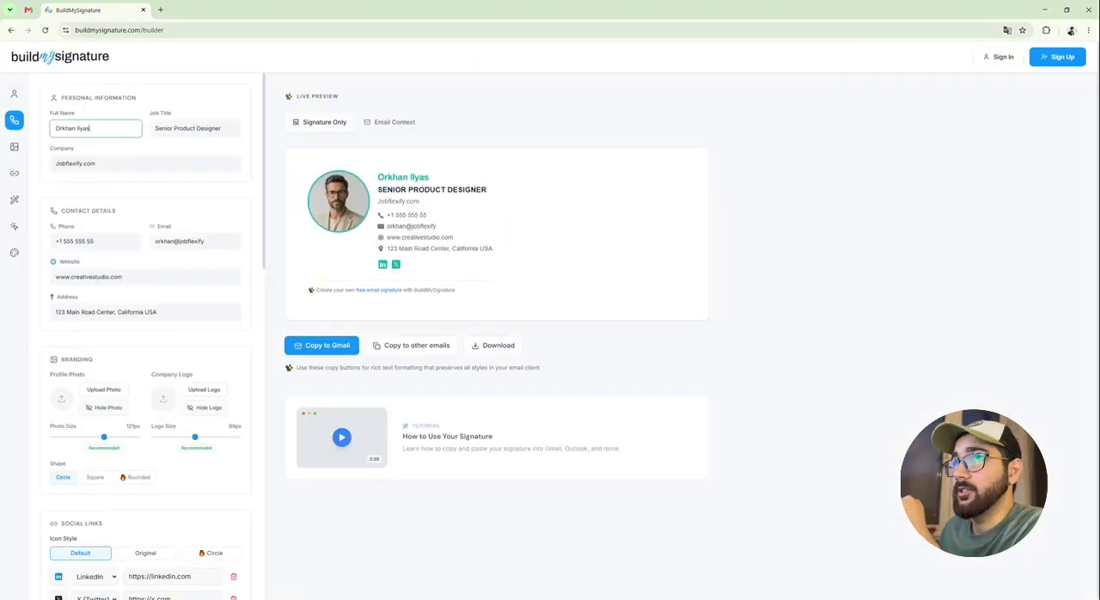
left_click(120, 107)
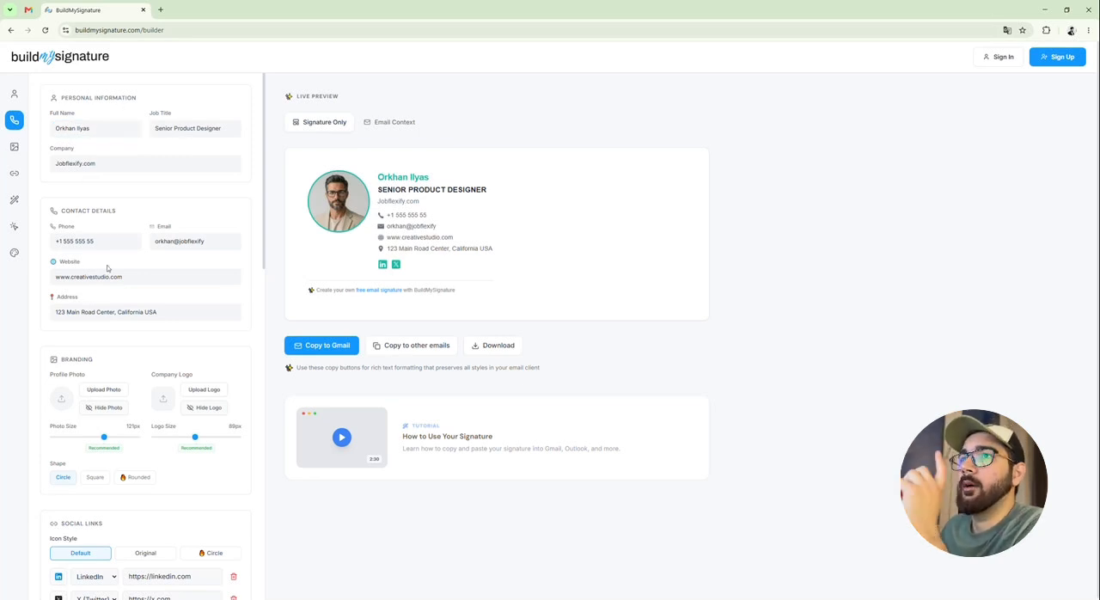
Try removing the address from the contact details and undo the removal
left_click_drag(172, 312, 28, 313)
key("BackSpace")
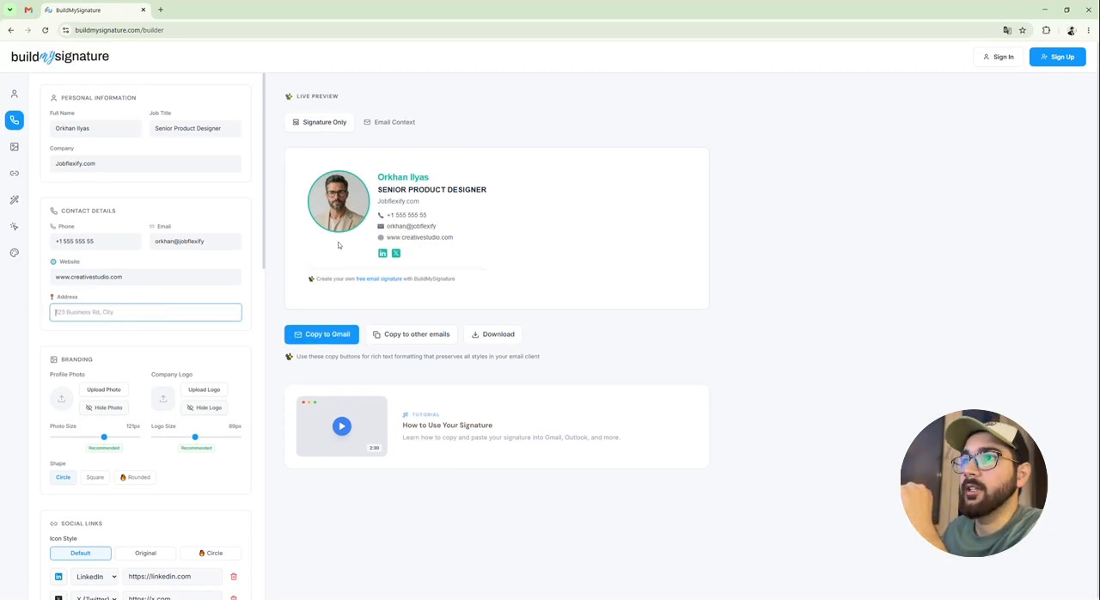
key("ctrl+z")
Upload a new profile photo in the branding section and set the photo size to 122px
scroll(131, 388, "down", 1)
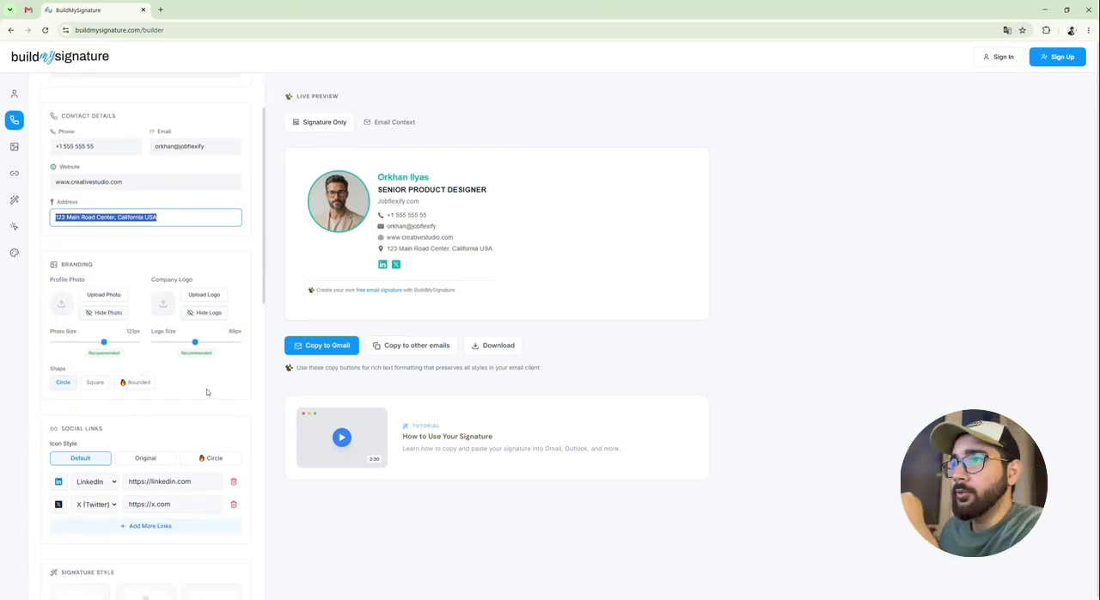
left_click(107, 295)
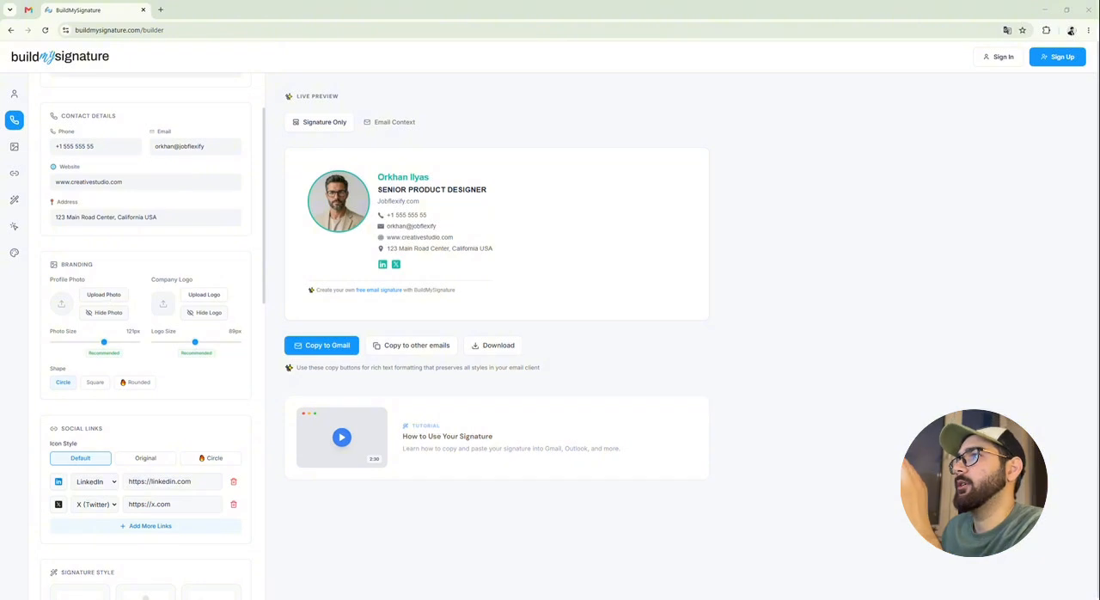
double_click(292, 231)
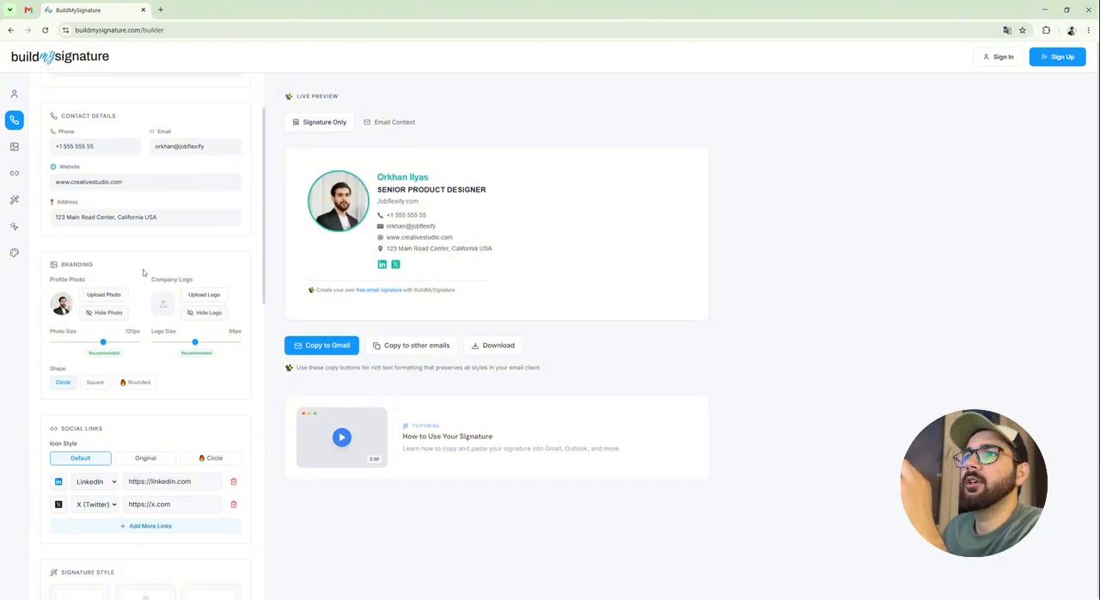
left_click_drag(103, 342, 104, 346)
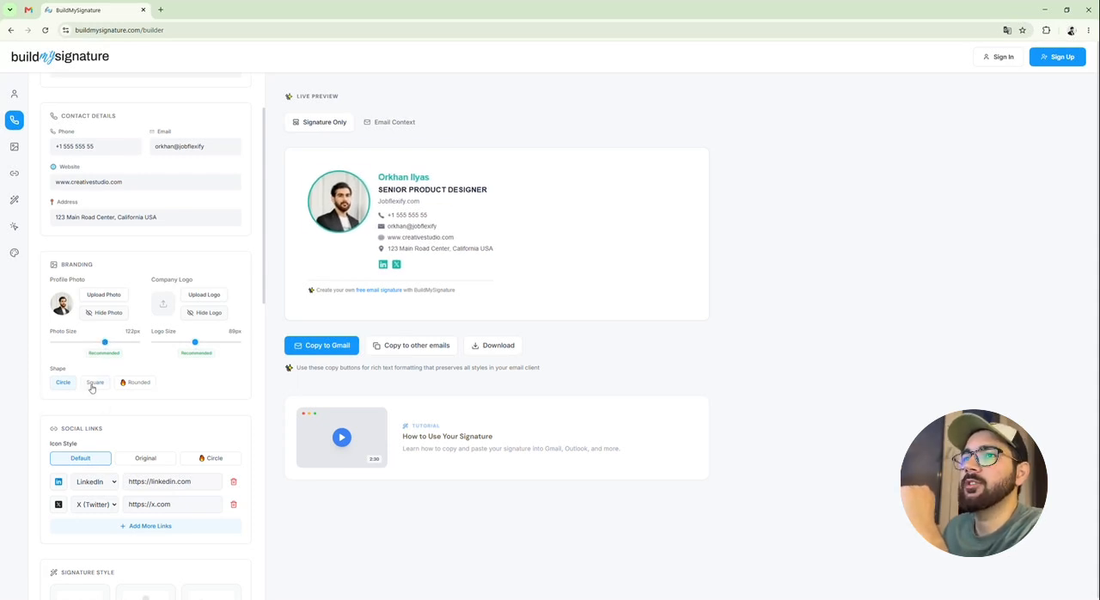
Try the Rounded and Square shapes for the profile photo and return the shape to Circle
left_click(135, 382)
left_click(87, 382)
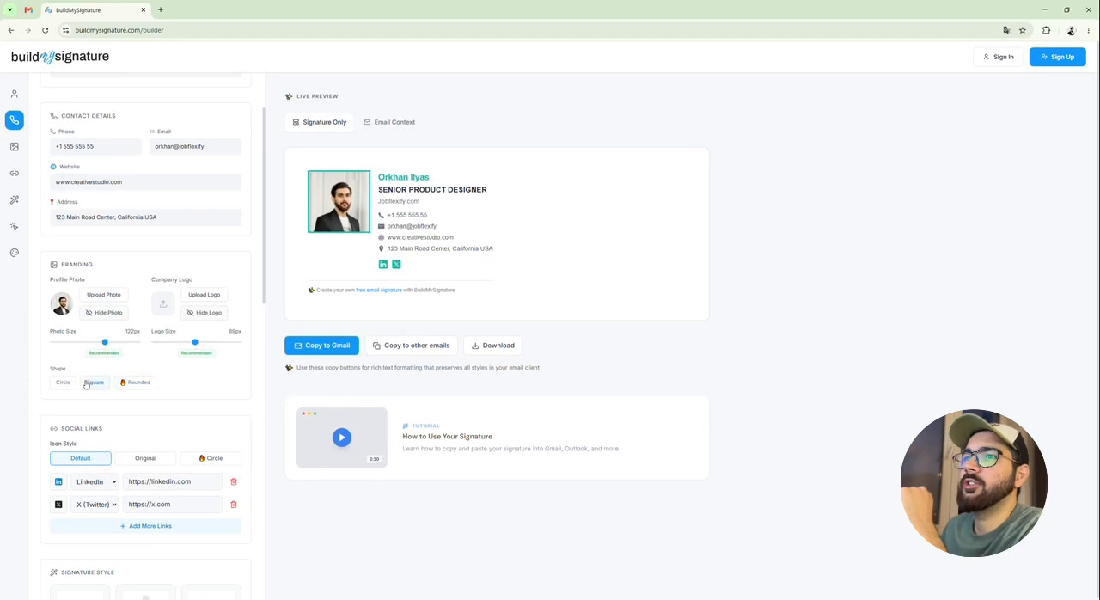
mouse_move(133, 383)
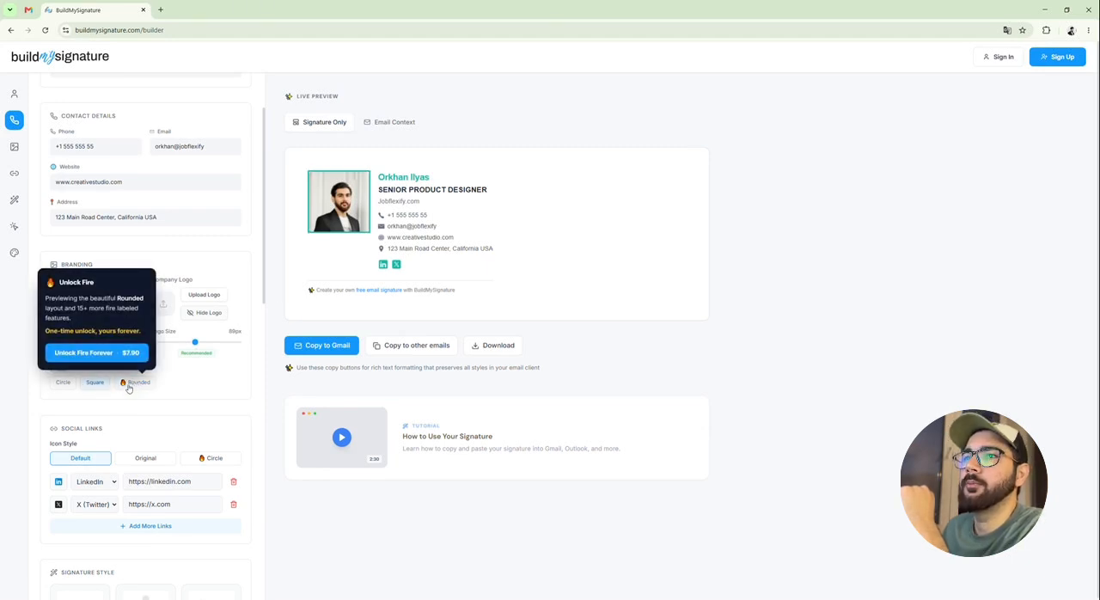
mouse_move(205, 457)
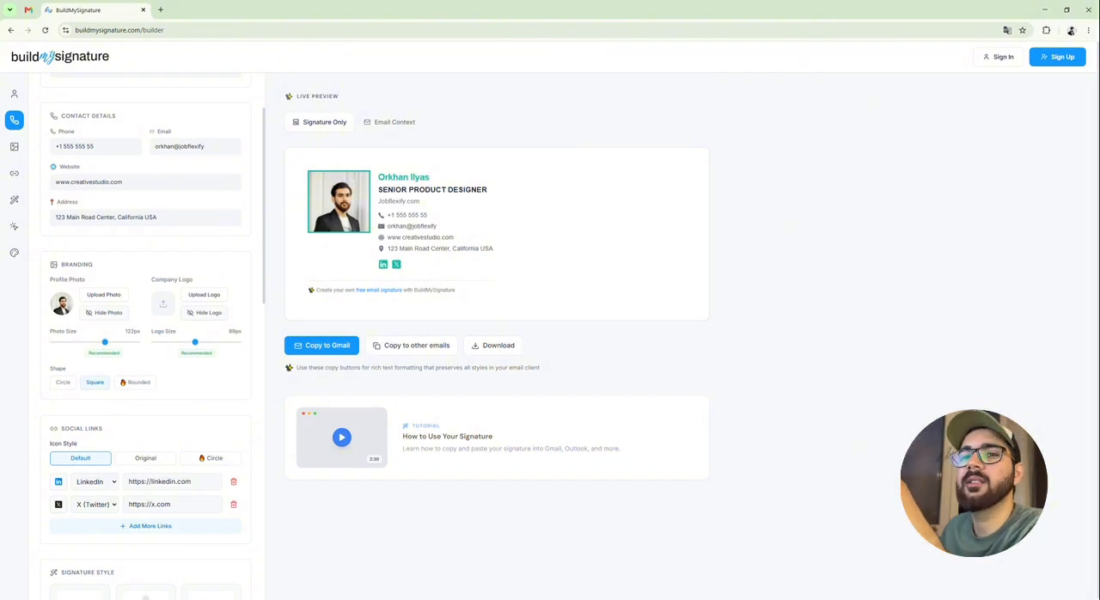
left_click(68, 386)
Add a third social link for Behance with "behnace" as its address
scroll(72, 409, "down", 1)
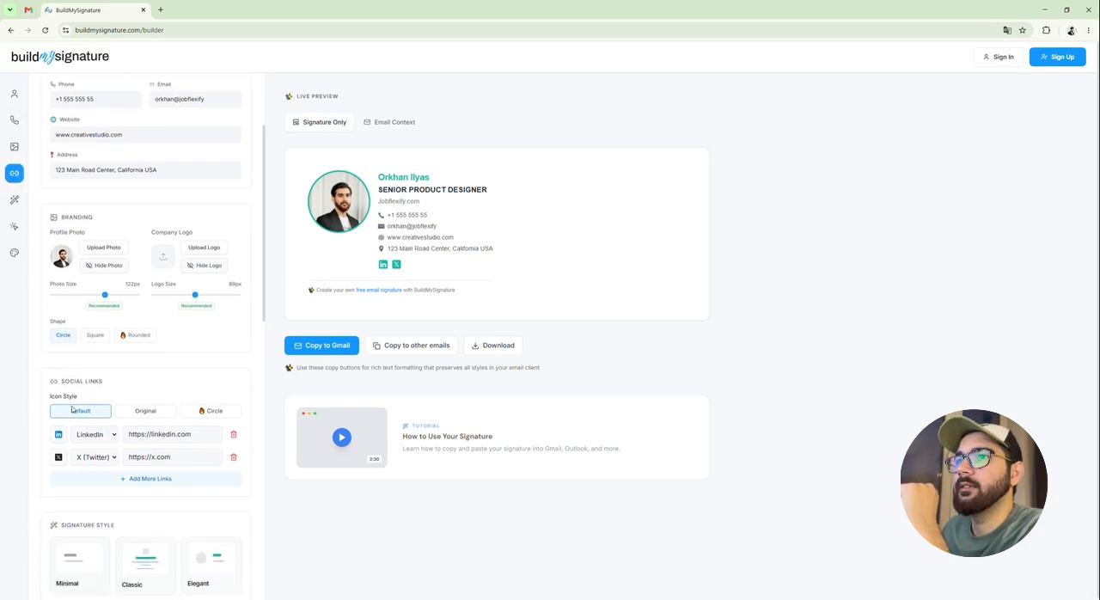
scroll(72, 409, "down", 1)
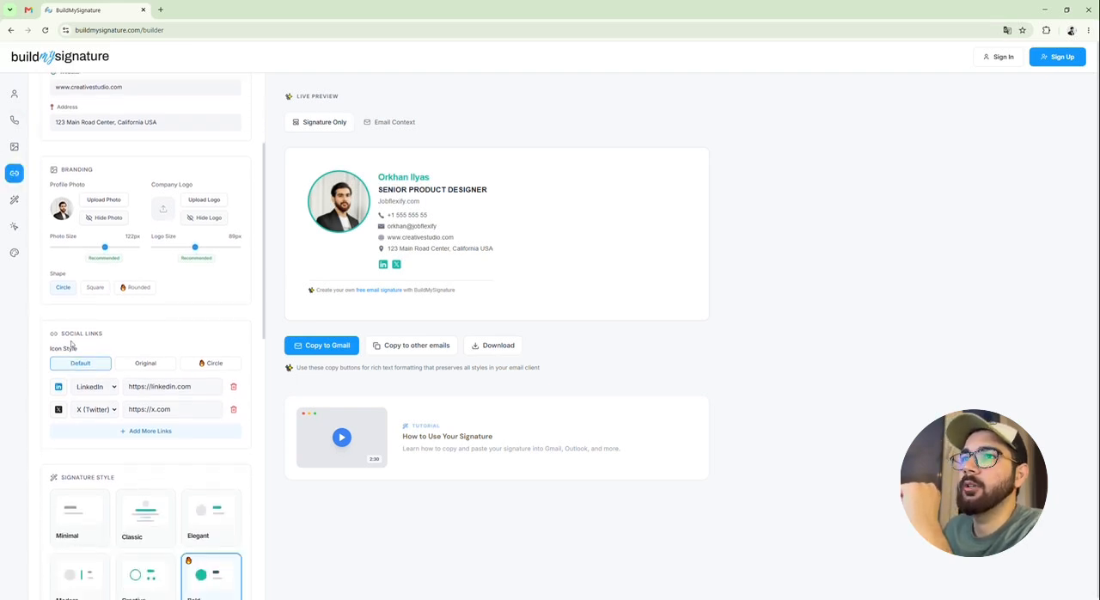
left_click(127, 431)
left_click(99, 432)
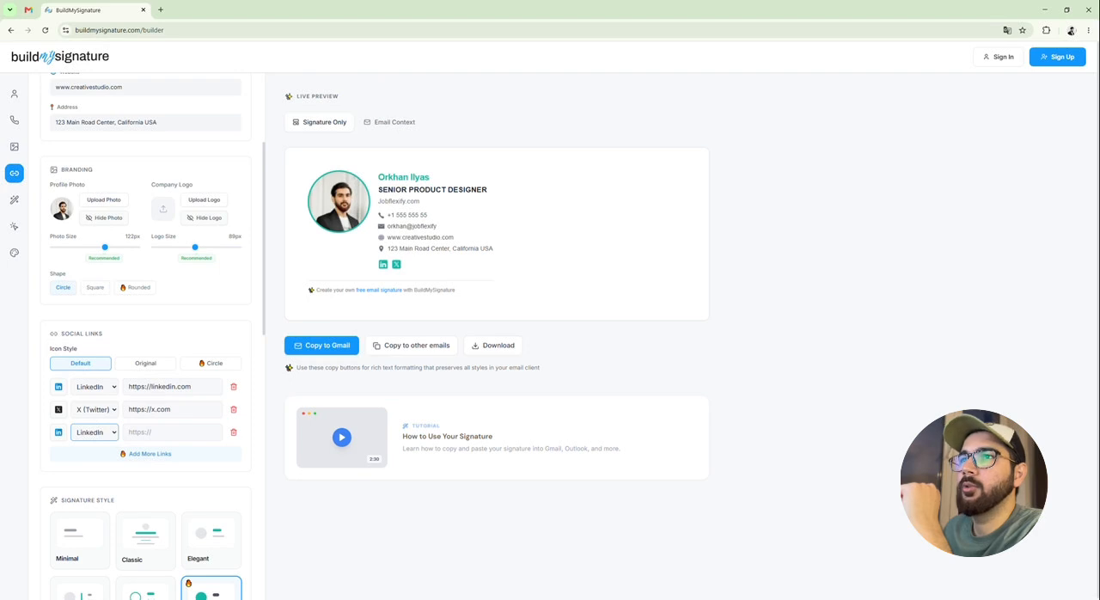
left_click(101, 439)
left_click(153, 432)
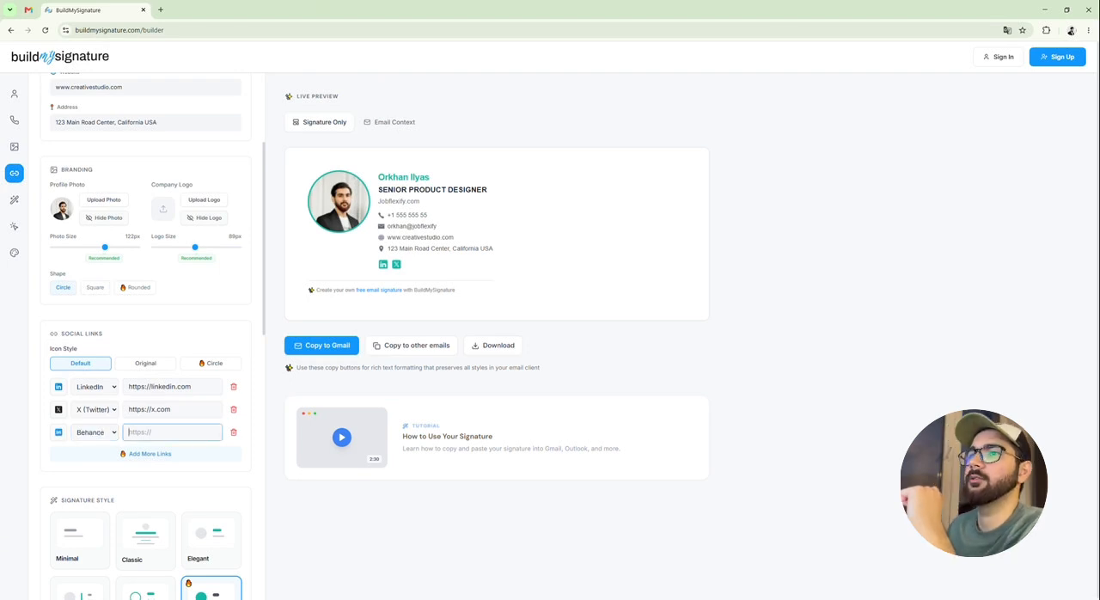
type("behnace")
left_click(176, 476)
Set the social icon style to Original and change the third social link's platform to YouTube
scroll(194, 458, "down", 1)
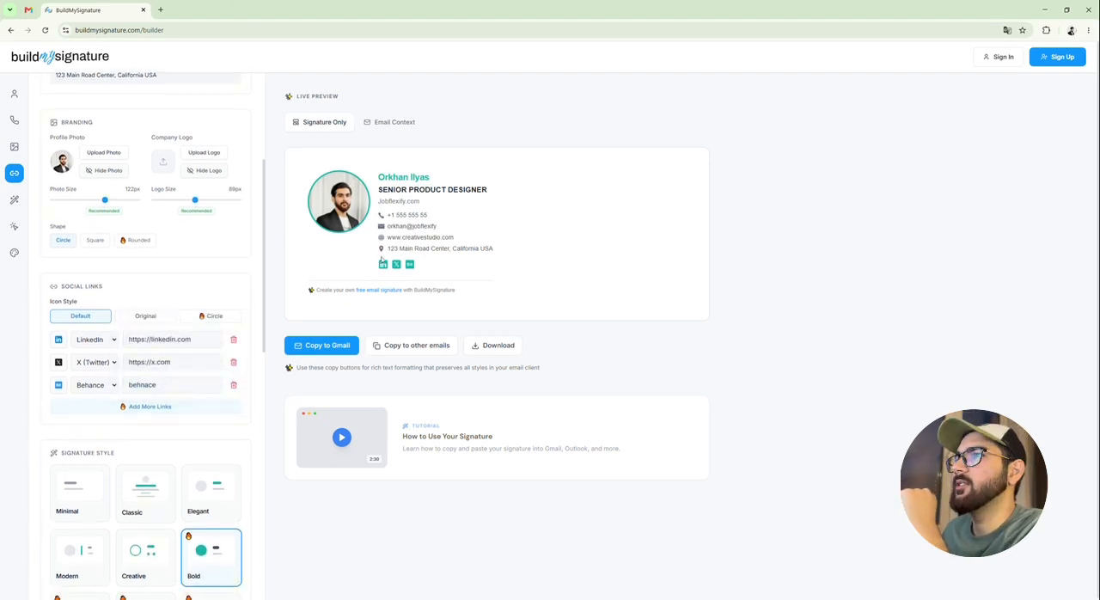
left_click(145, 316)
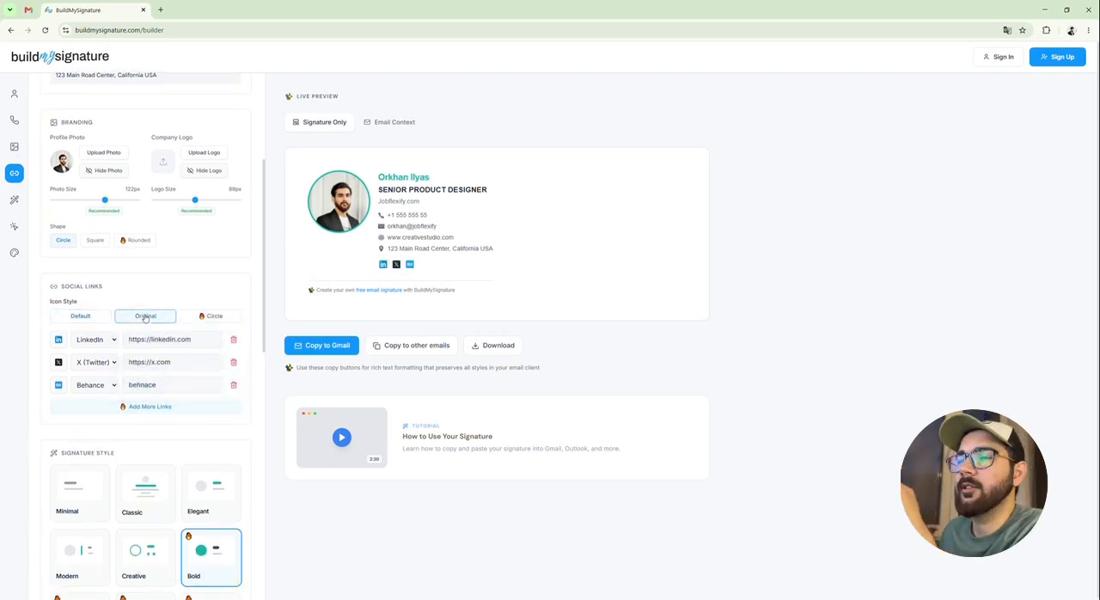
left_click_drag(394, 270, 458, 267)
left_click(459, 267)
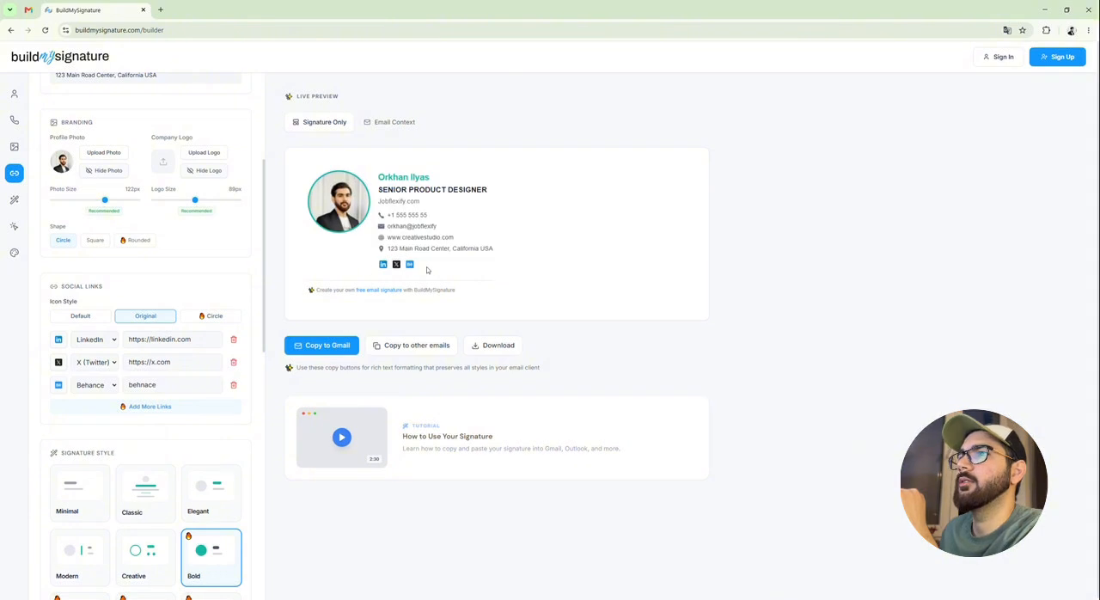
left_click(108, 387)
left_click(71, 394)
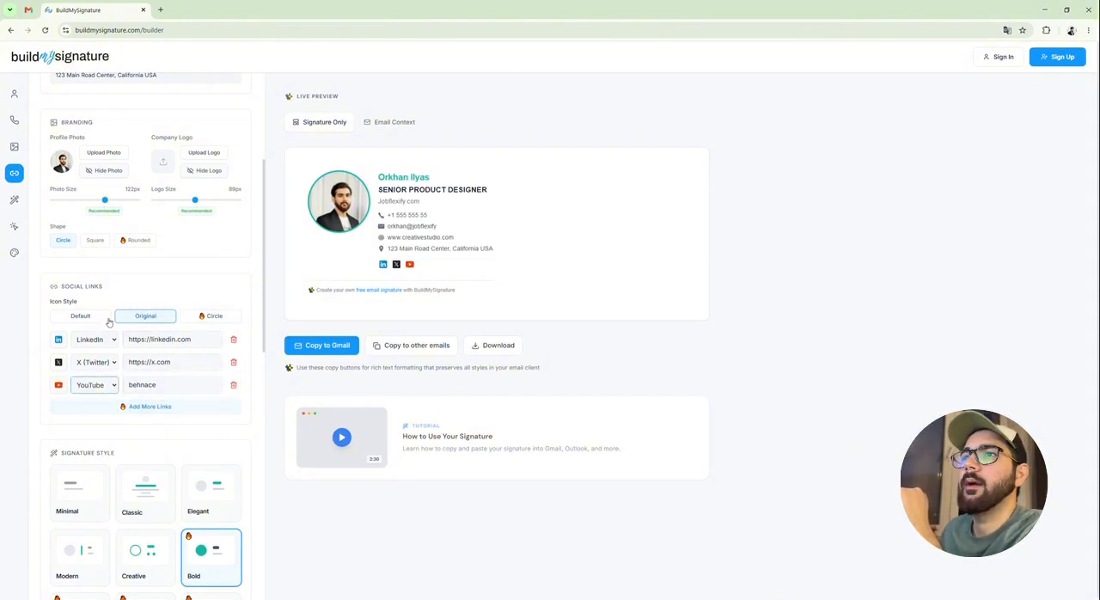
Try the Circle icon style for the social links and set the style back to Default
left_click(214, 316)
left_click(75, 317)
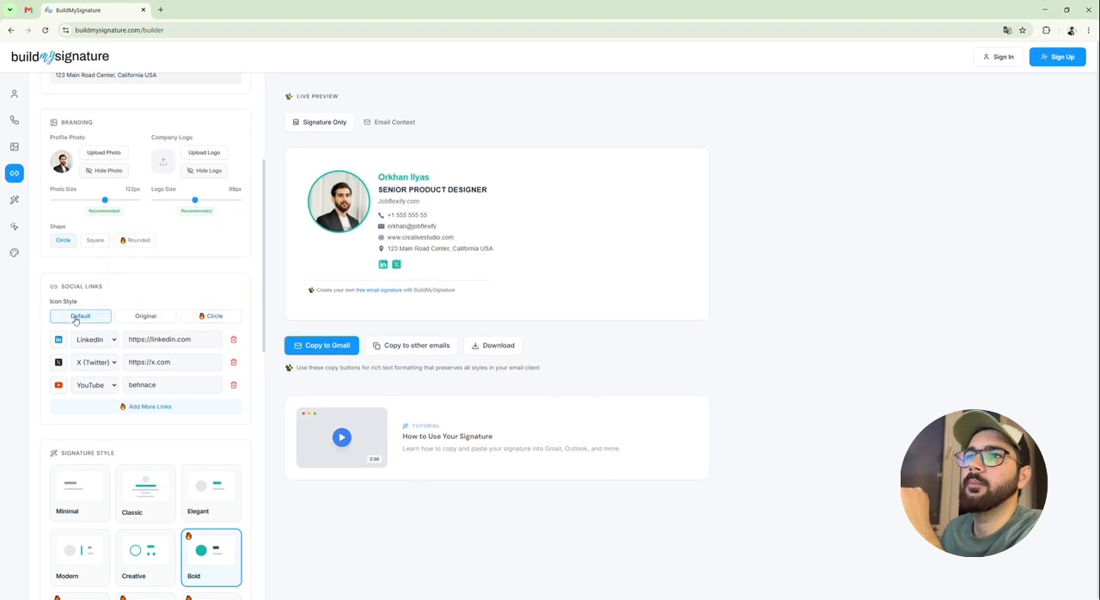
scroll(201, 500, "up", 1)
scroll(154, 468, "down", 1)
Try the Creative, Modern, Classic, Elegant, Card and Eleganto signature styles and apply the Minimal style
scroll(115, 442, "down", 2)
left_click(137, 455)
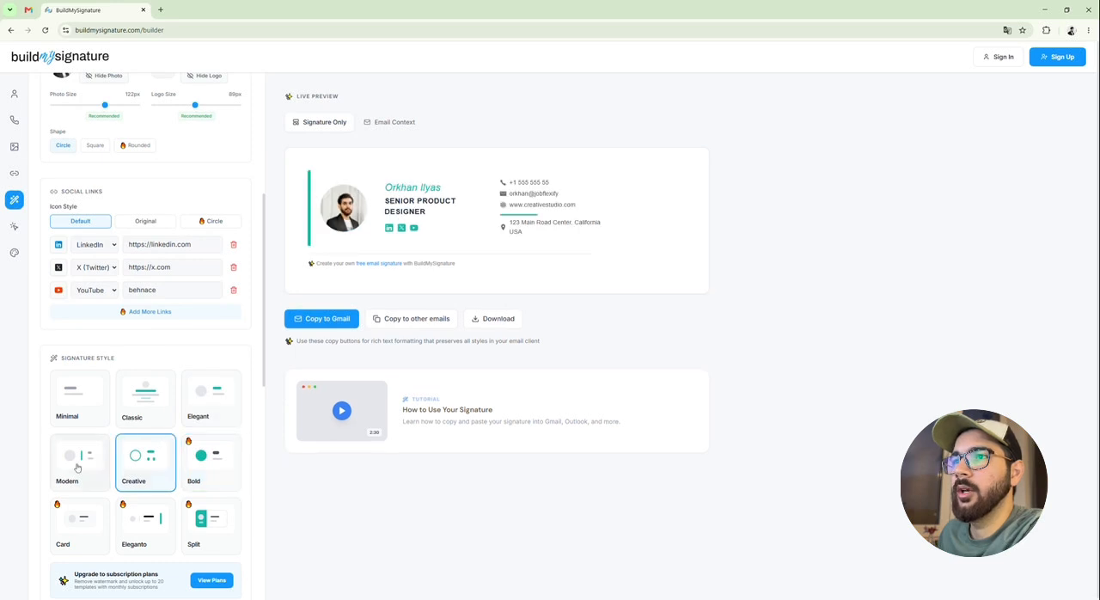
left_click(80, 464)
left_click(145, 395)
left_click(210, 395)
left_click(102, 526)
left_click(145, 526)
left_click(84, 413)
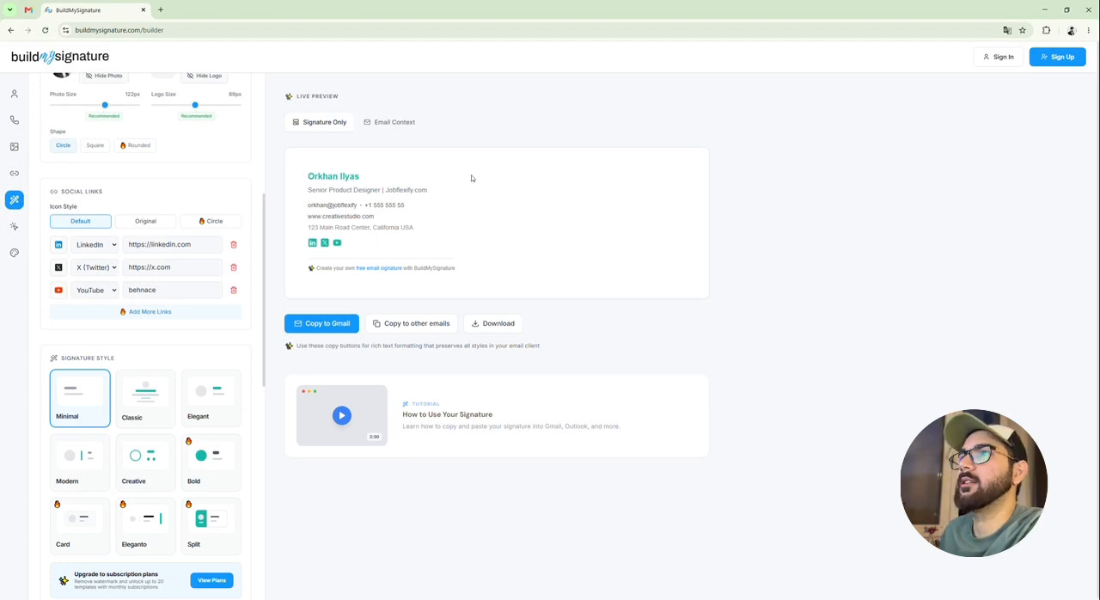
scroll(133, 457, "down", 2)
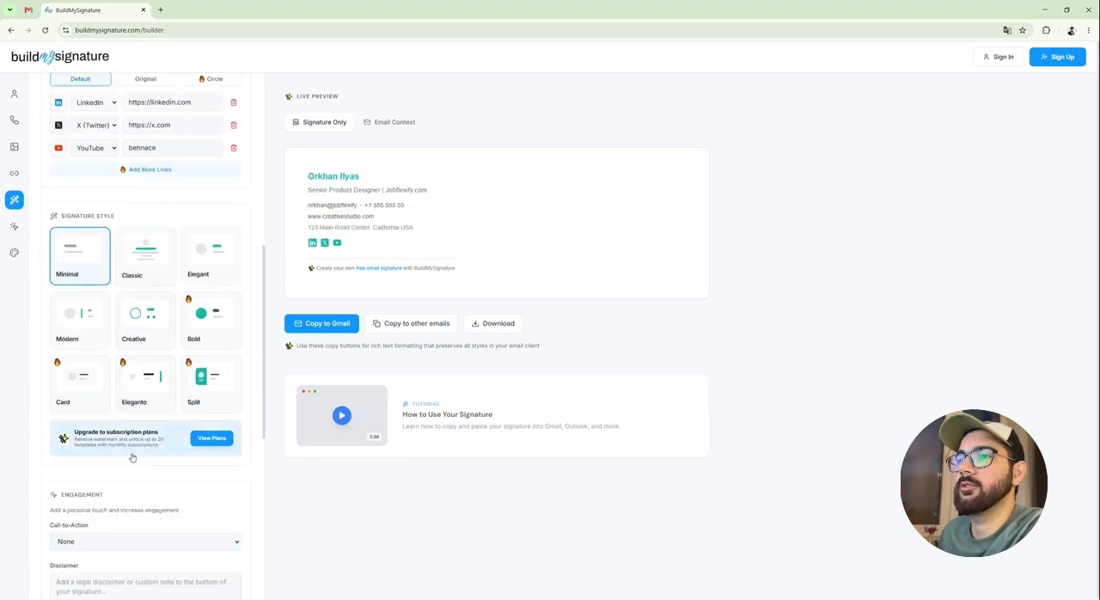
scroll(132, 457, "down", 2)
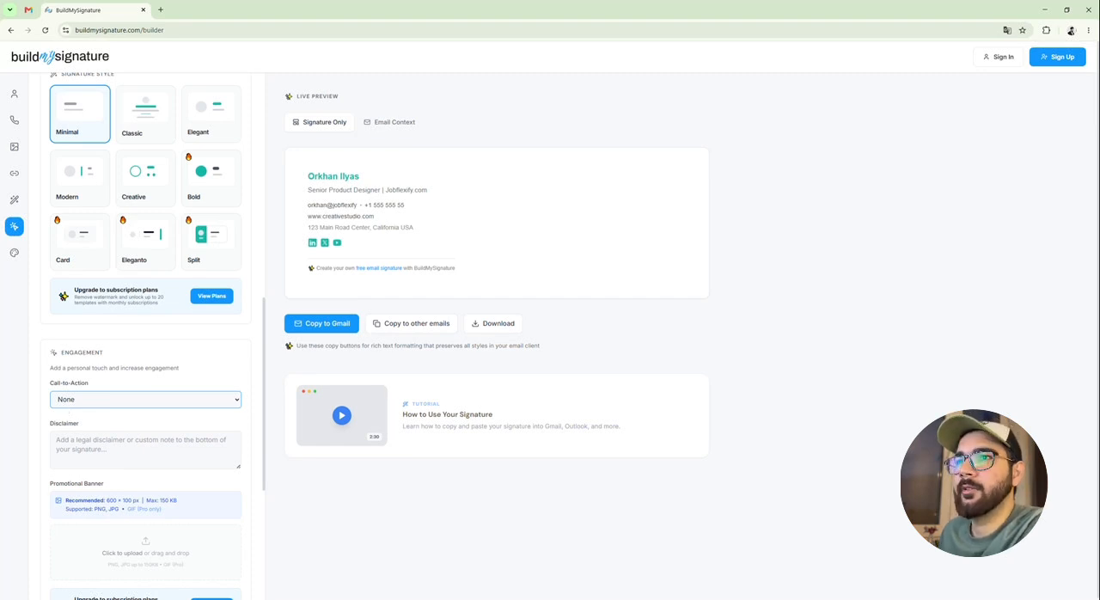
left_click(99, 429)
left_click(152, 442)
type("jobflexify.com")
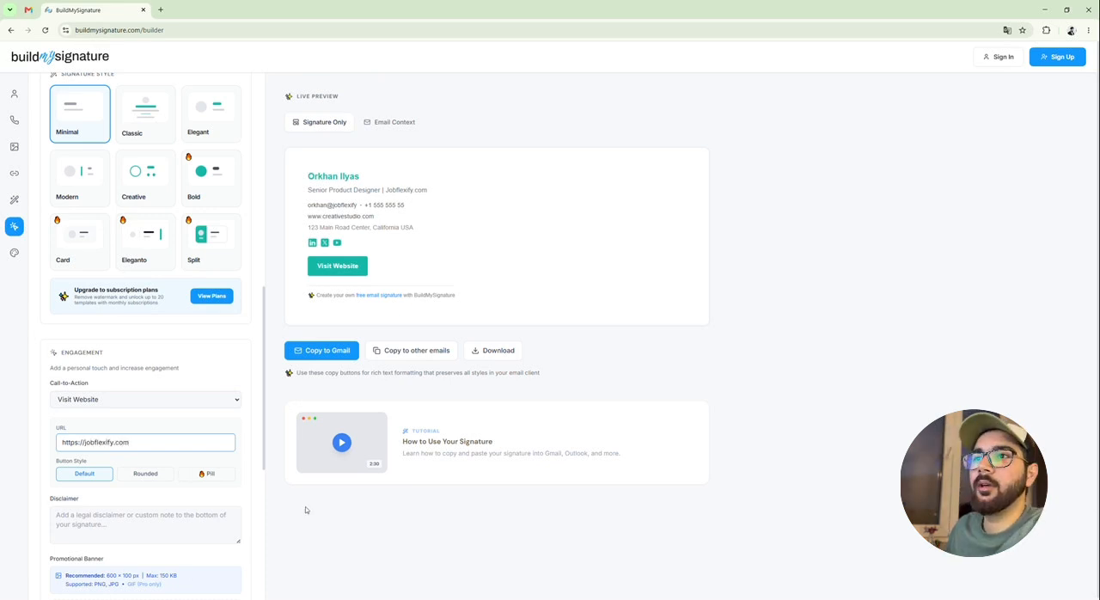
Try the Rounded and Pill styles for the call-to-action button and return it to Default
left_click(133, 481)
left_click(203, 481)
left_click(148, 473)
left_click(79, 473)
Examine the disclaimer and promotional banner options in the engagement section
scroll(79, 477, "down", 1)
left_click(103, 430)
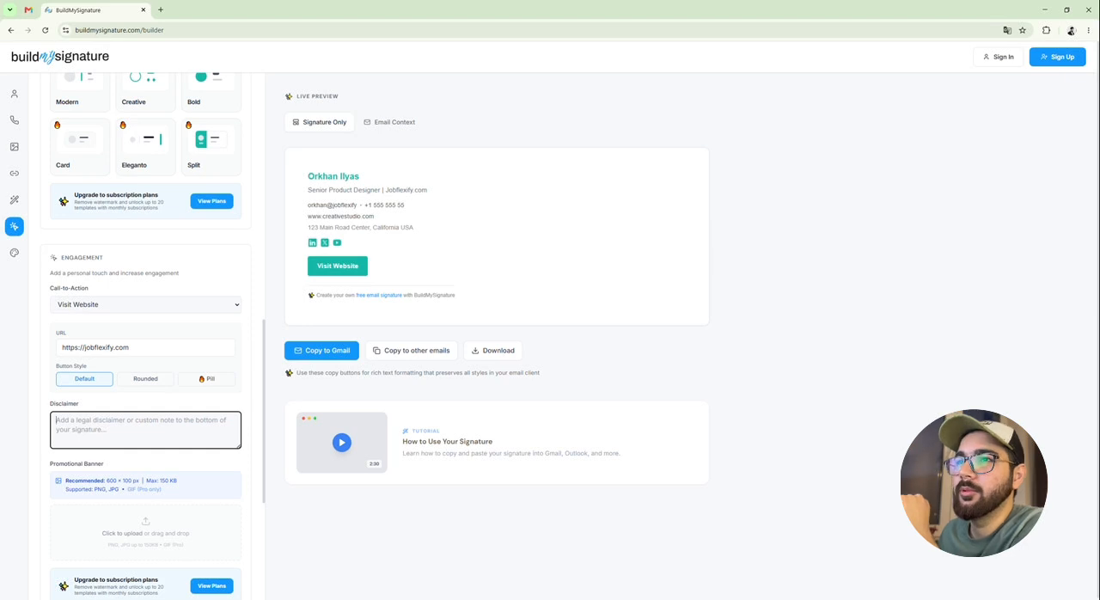
scroll(144, 435, "down", 1)
mouse_move(143, 435)
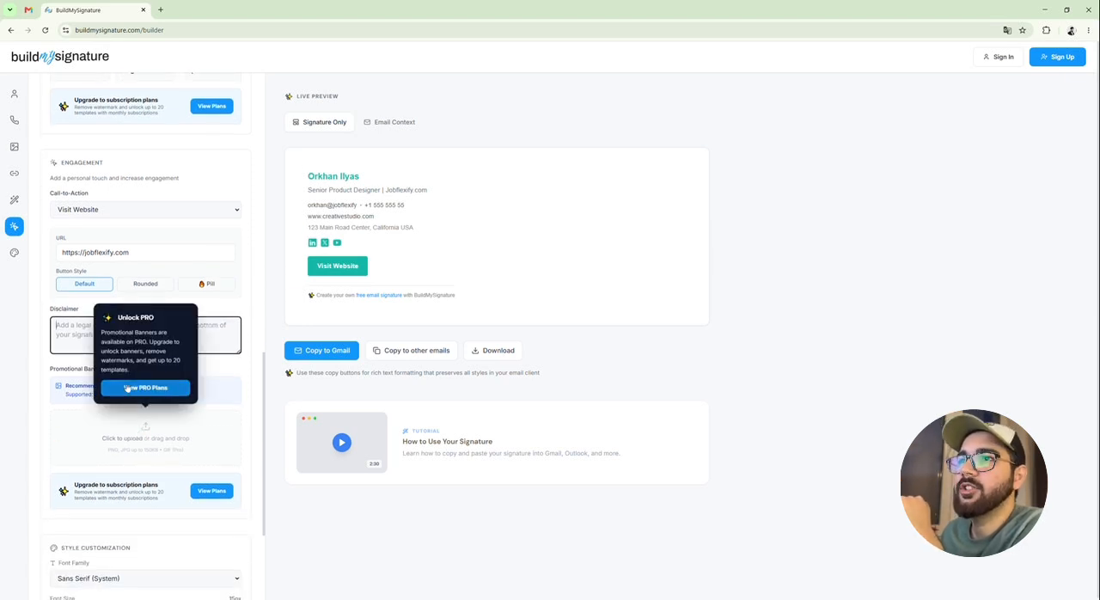
scroll(110, 472, "down", 2)
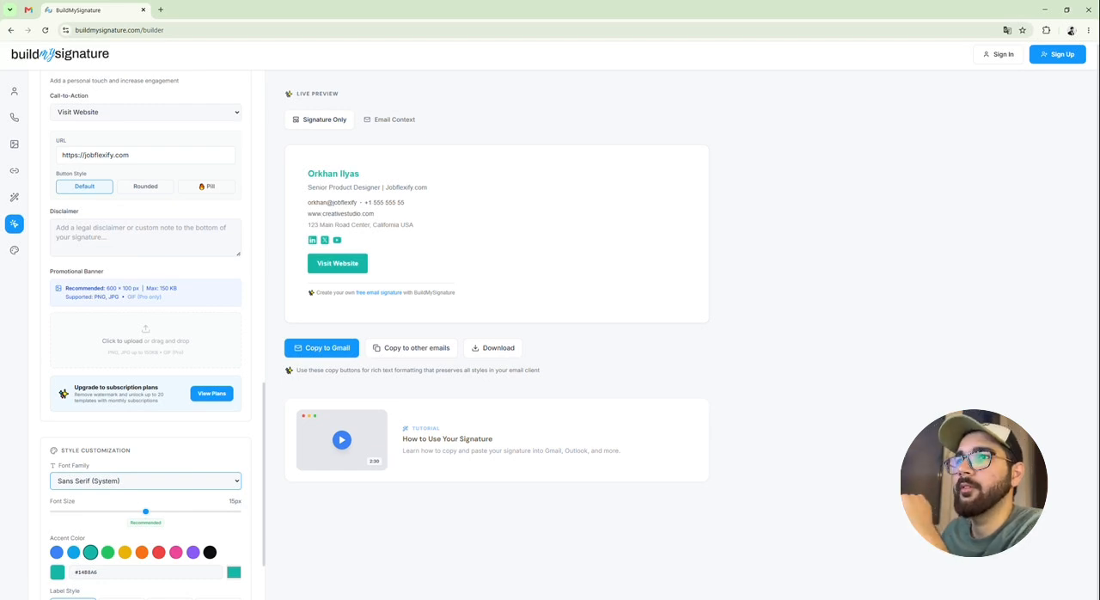
mouse_move(136, 331)
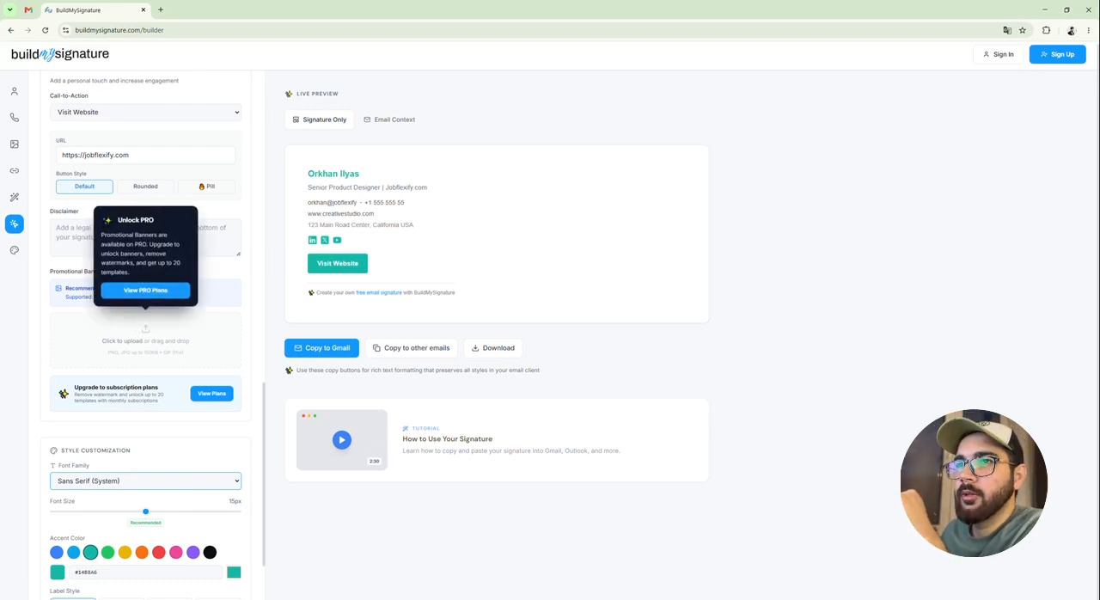
Look through the available font families and keep Sans Serif (System)
left_click(133, 396)
left_click(142, 481)
left_click(142, 361)
Try other accent colors, including a custom yellow, and set the accent color back to teal #14B8A6
scroll(177, 482, "down", 2)
left_click(158, 453)
left_click(234, 474)
left_click(248, 485)
left_click(248, 485)
left_click(248, 485)
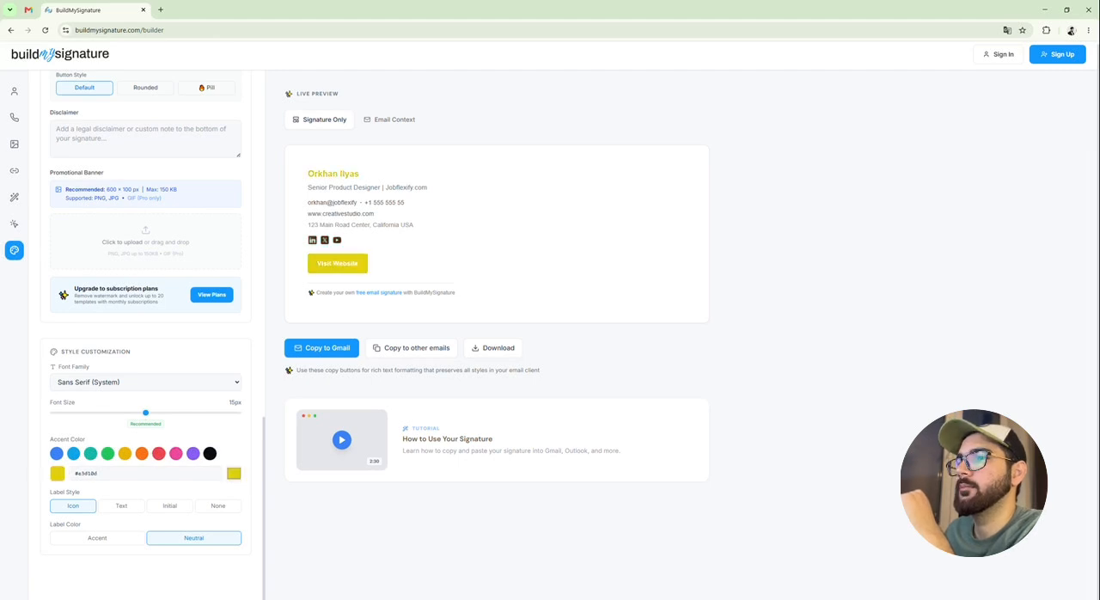
left_click(91, 453)
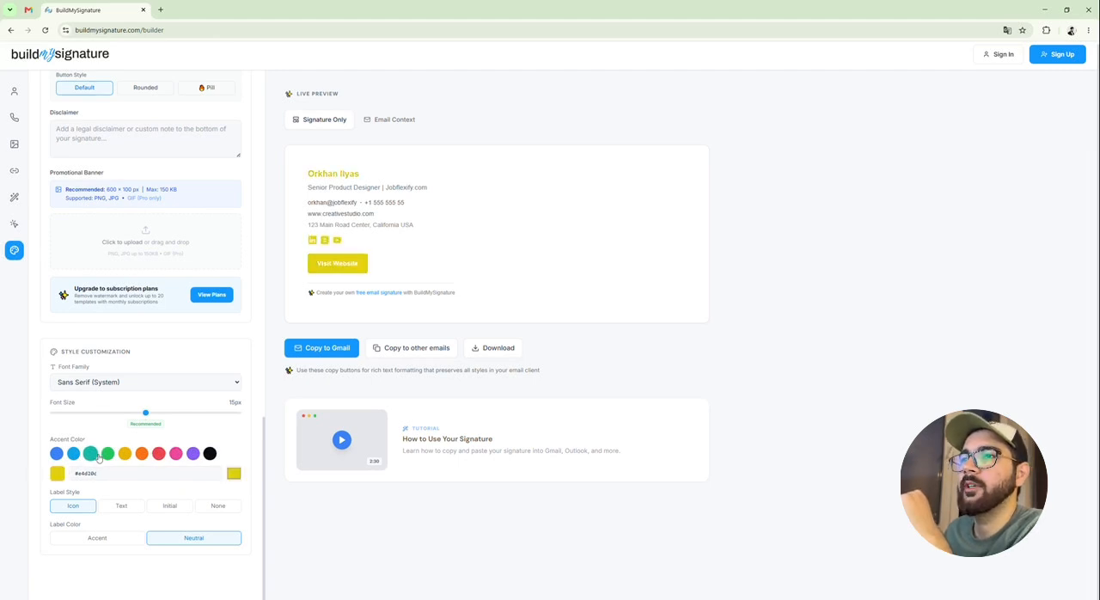
Set the label color to Accent and apply the Elegant signature style
left_click(81, 539)
scroll(137, 516, "up", 5)
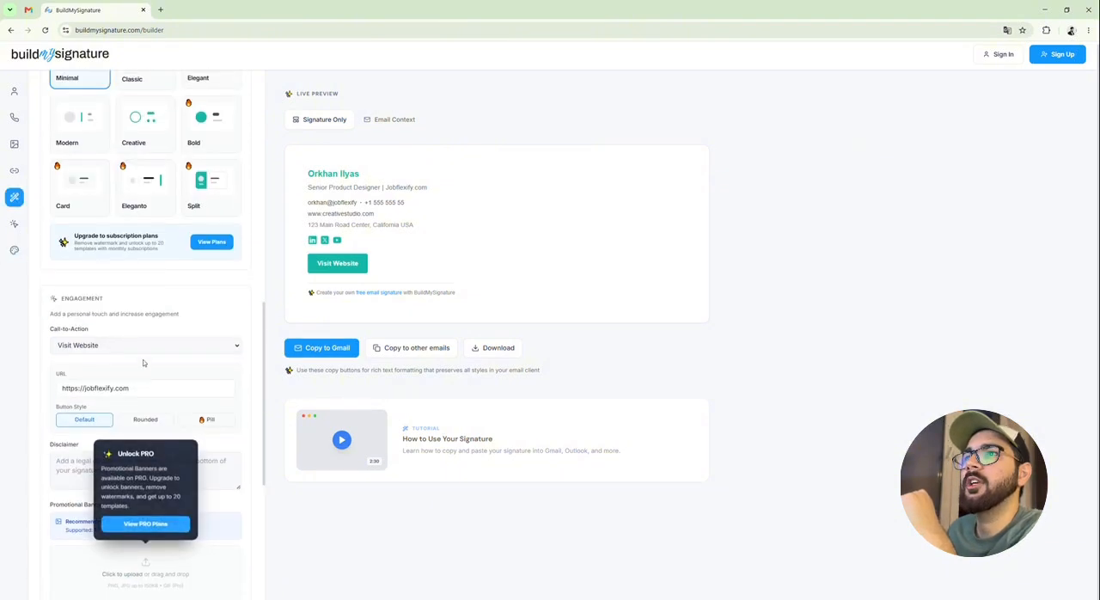
scroll(88, 526, "down", 5)
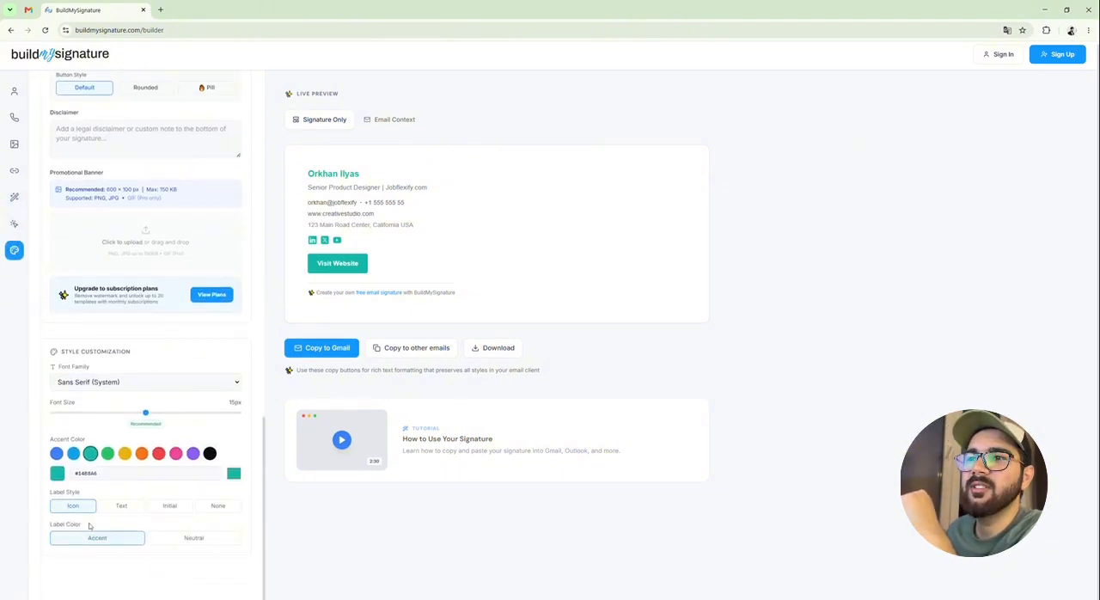
scroll(172, 387, "up", 5)
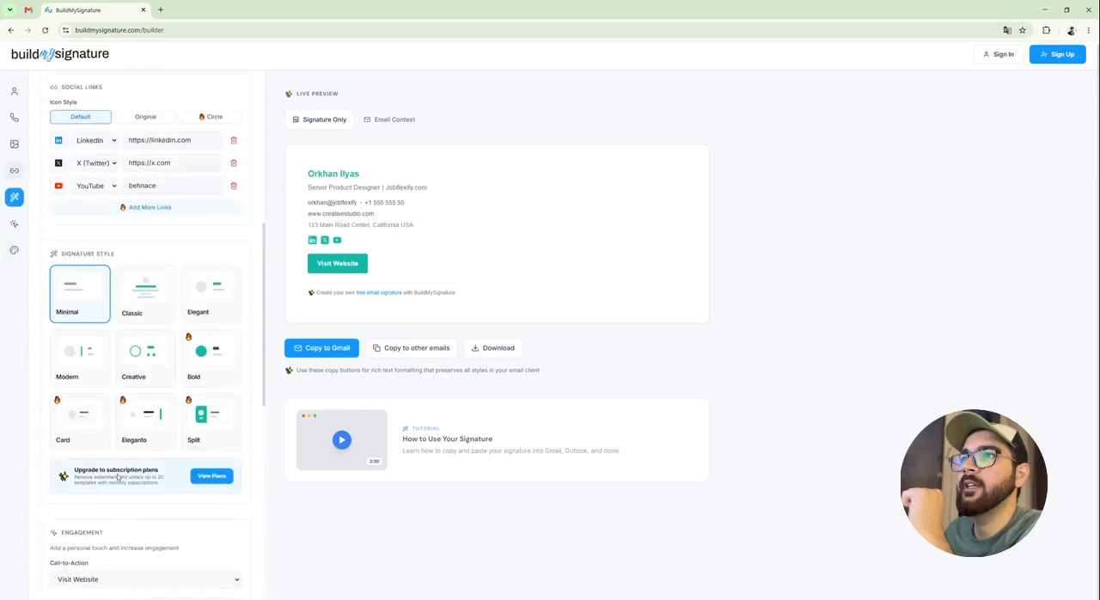
left_click(219, 390)
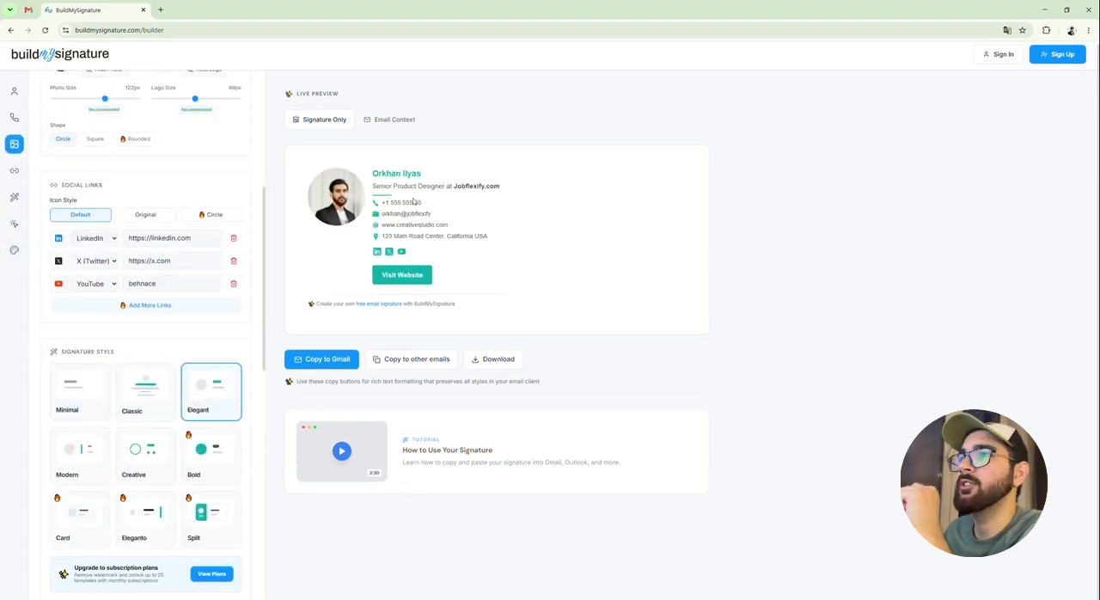
Try the Neutral label color and the Text, Initial and None label styles, and set the label style back to Icon
scroll(112, 417, "down", 3)
scroll(111, 417, "down", 5)
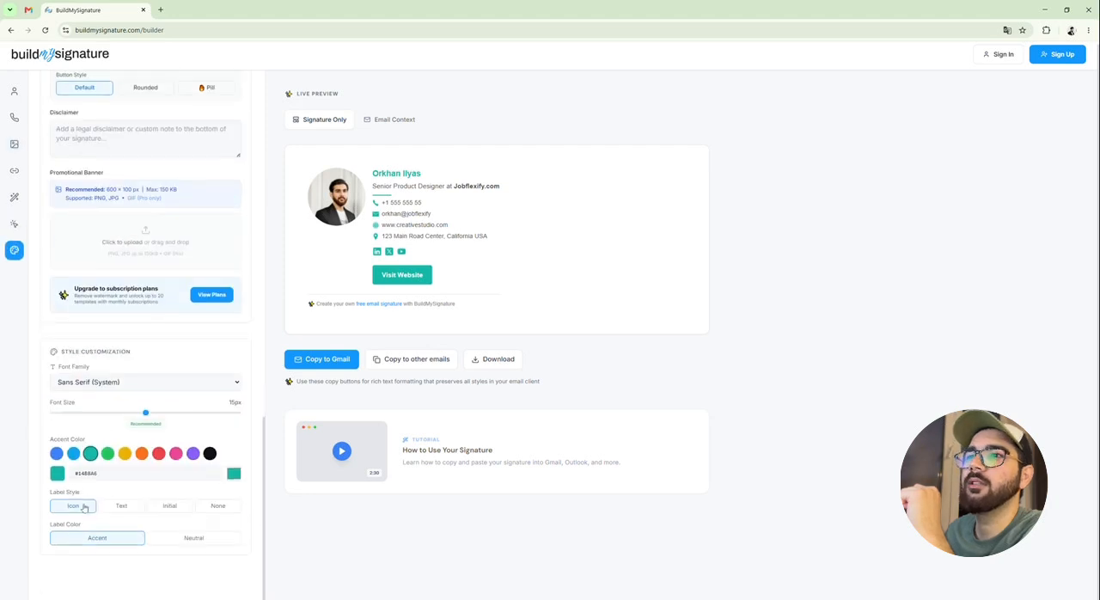
left_click(183, 538)
left_click(125, 538)
left_click(121, 506)
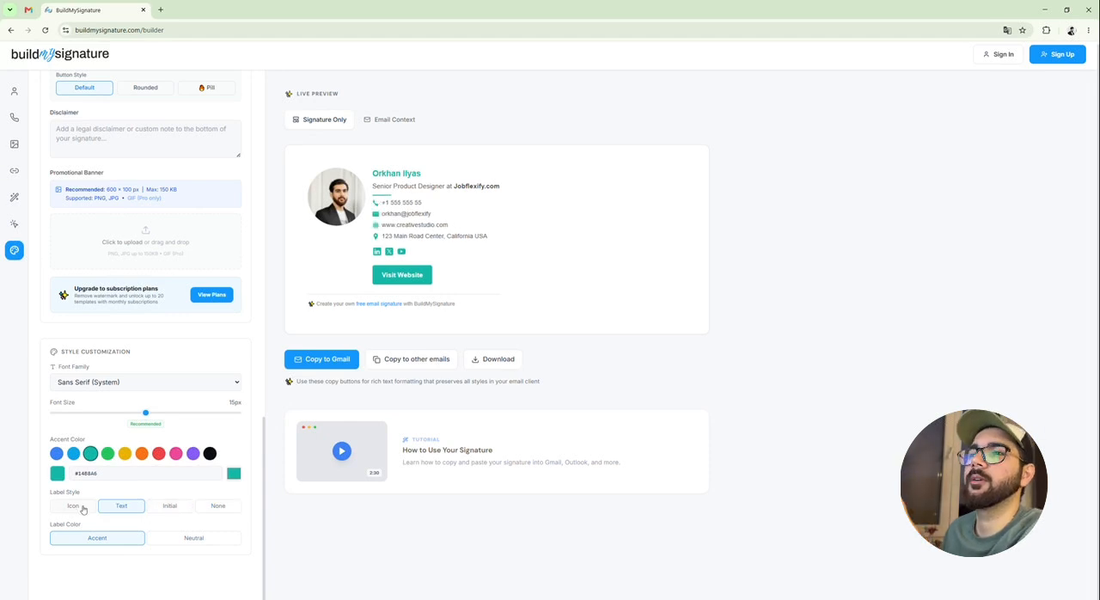
left_click(165, 541)
left_click(182, 507)
left_click(212, 508)
left_click(57, 507)
Apply the Minimal signature style and copy the finished signature for Gmail
scroll(69, 489, "up", 10)
left_click(91, 292)
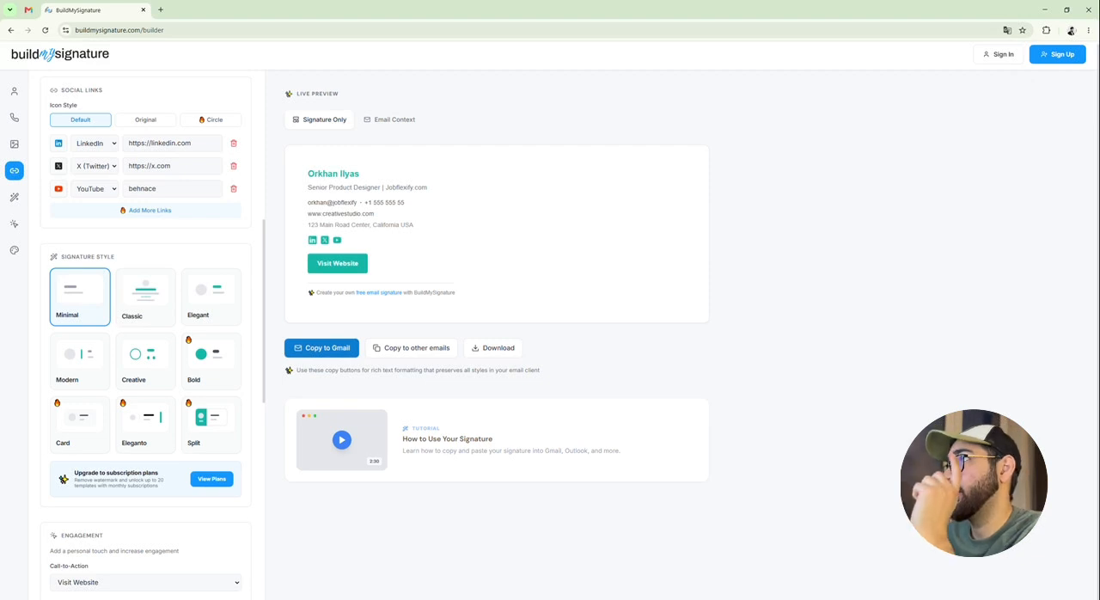
left_click(325, 348)
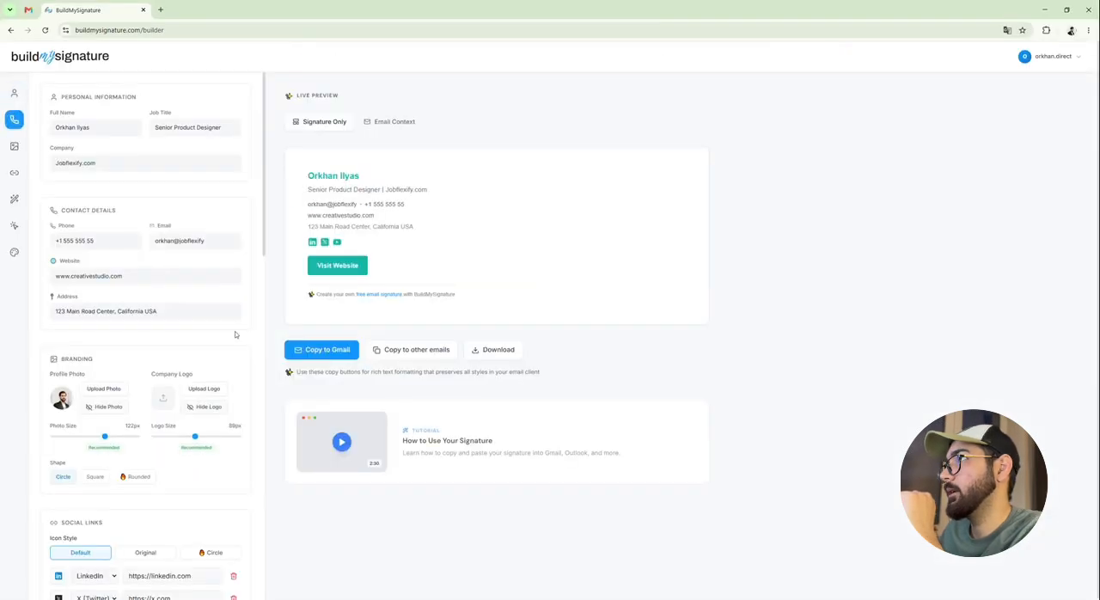
left_click(327, 351)
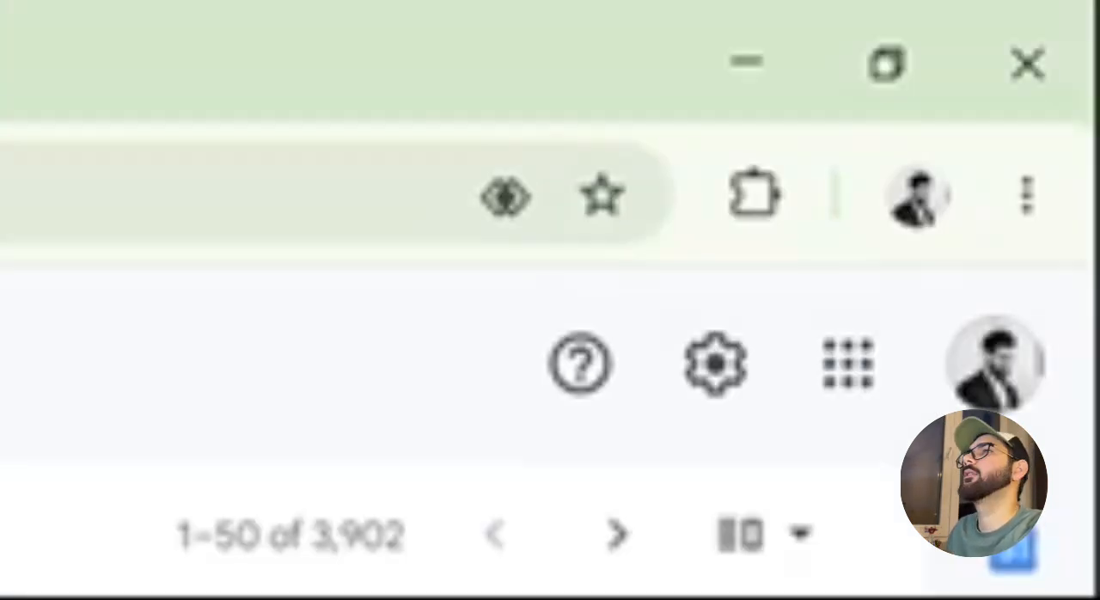
Switch to Gmail's general settings, create a signature named "Signature Test 1" and paste the copied signature into it
left_click(711, 371)
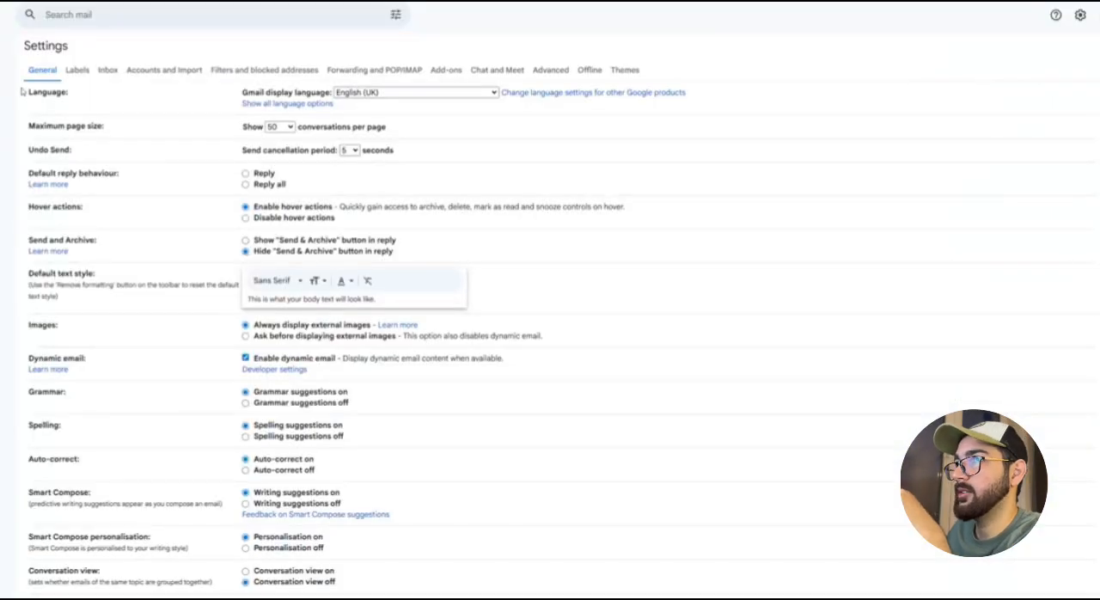
scroll(228, 406, "down", 1)
scroll(228, 406, "down", 6)
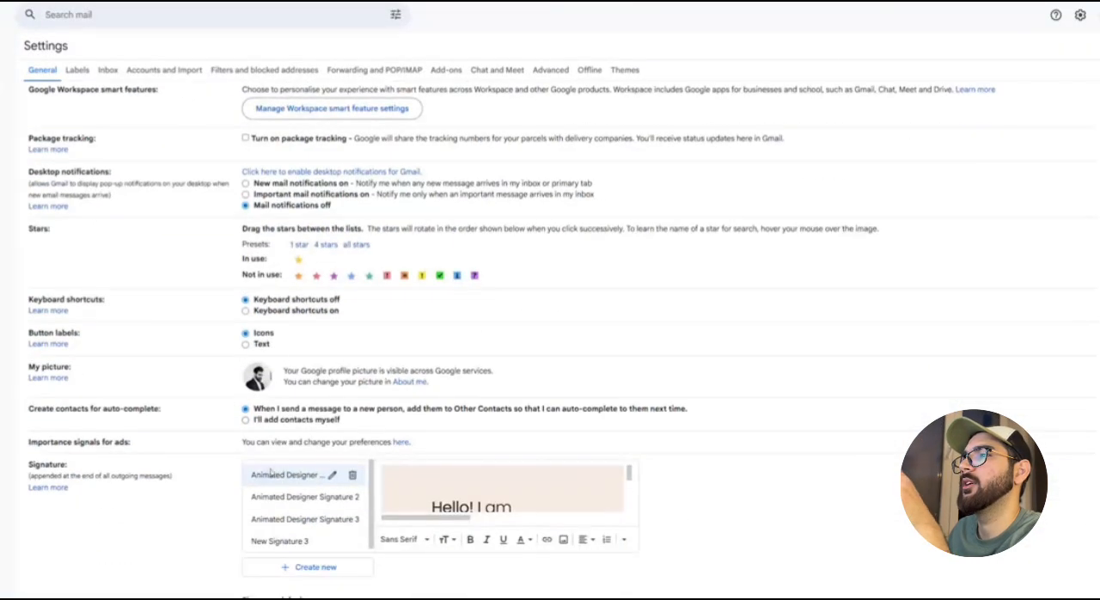
left_click(315, 568)
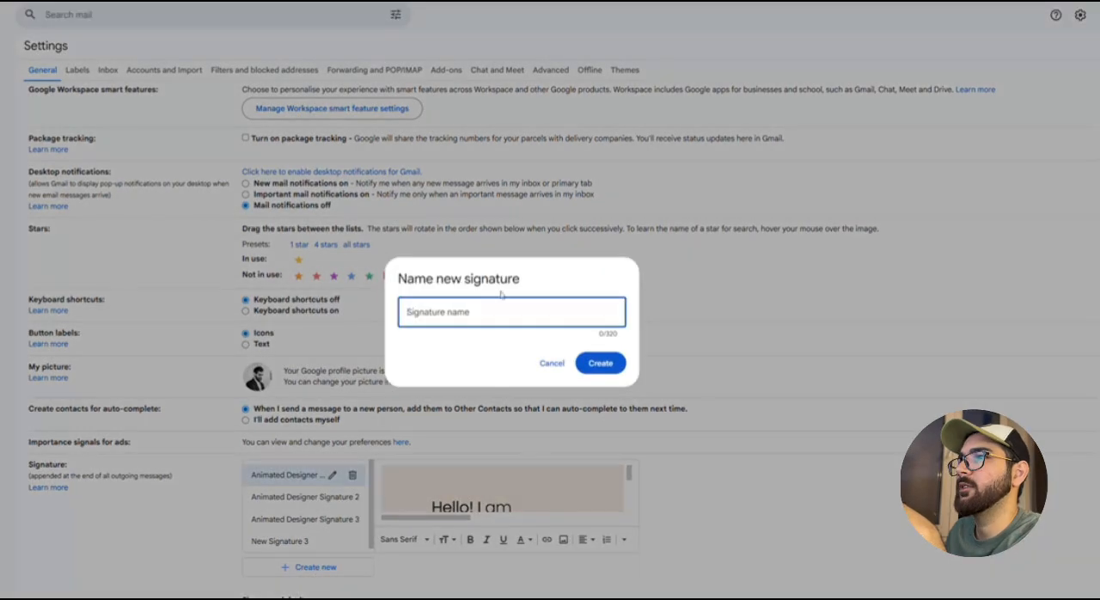
type("Signature")
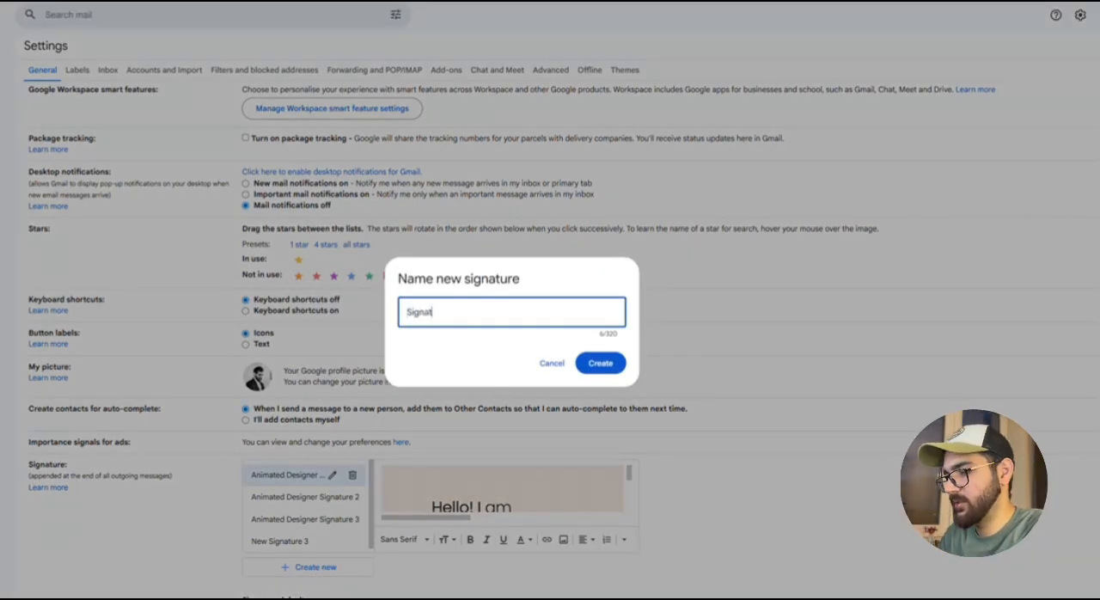
type("Test 1")
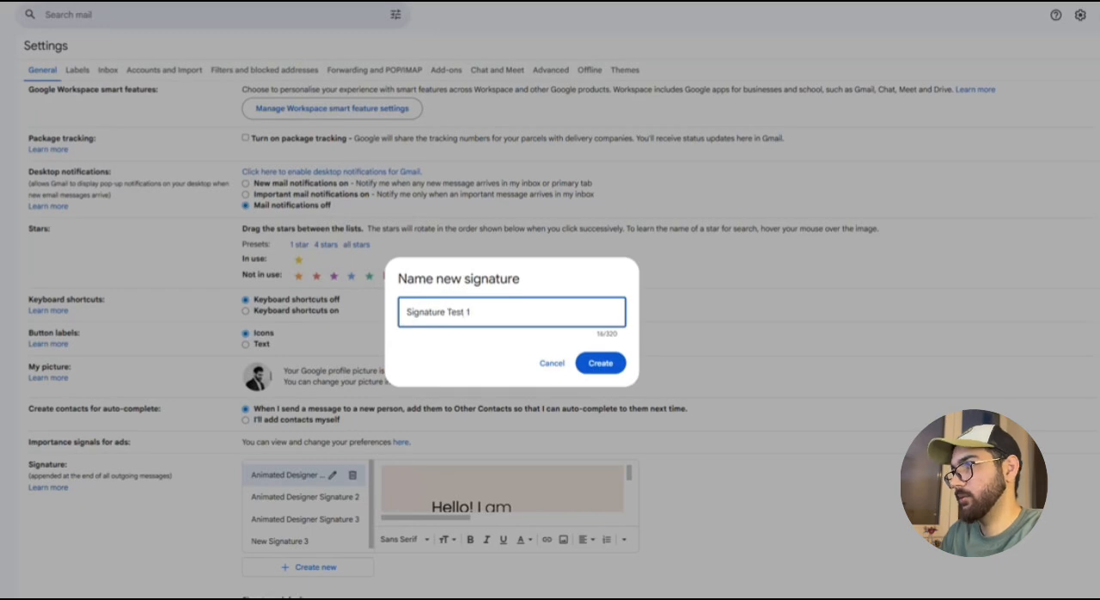
left_click(606, 366)
key("ctrl+v")
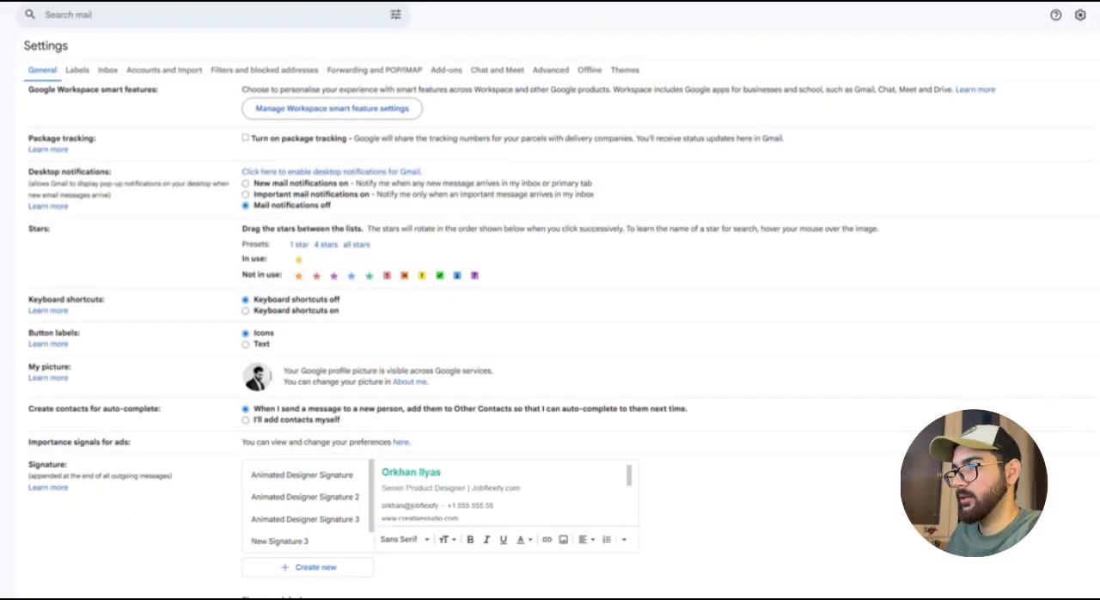
Set Signature Test 1 as the default signature for new emails and save the settings
scroll(513, 488, "up", 1)
scroll(514, 488, "down", 3)
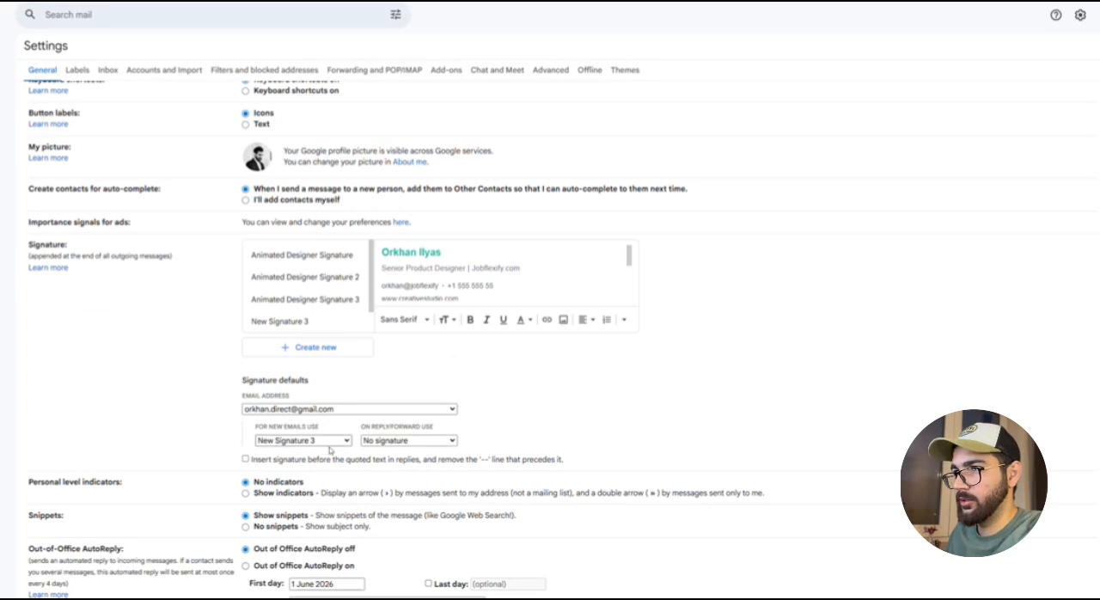
left_click(329, 448)
left_click_drag(258, 422, 350, 430)
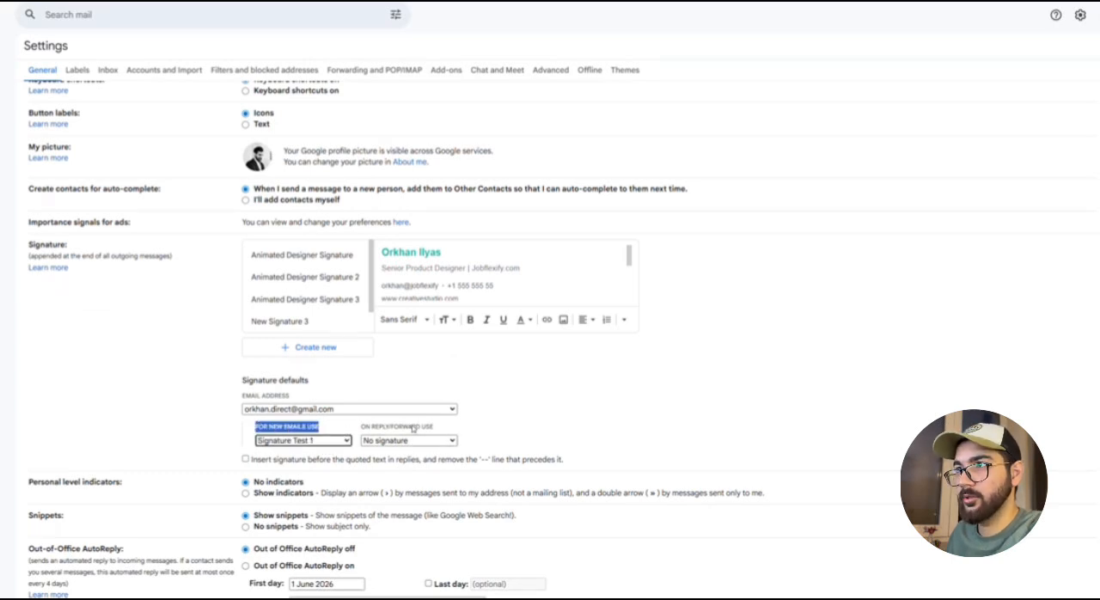
left_click(498, 432)
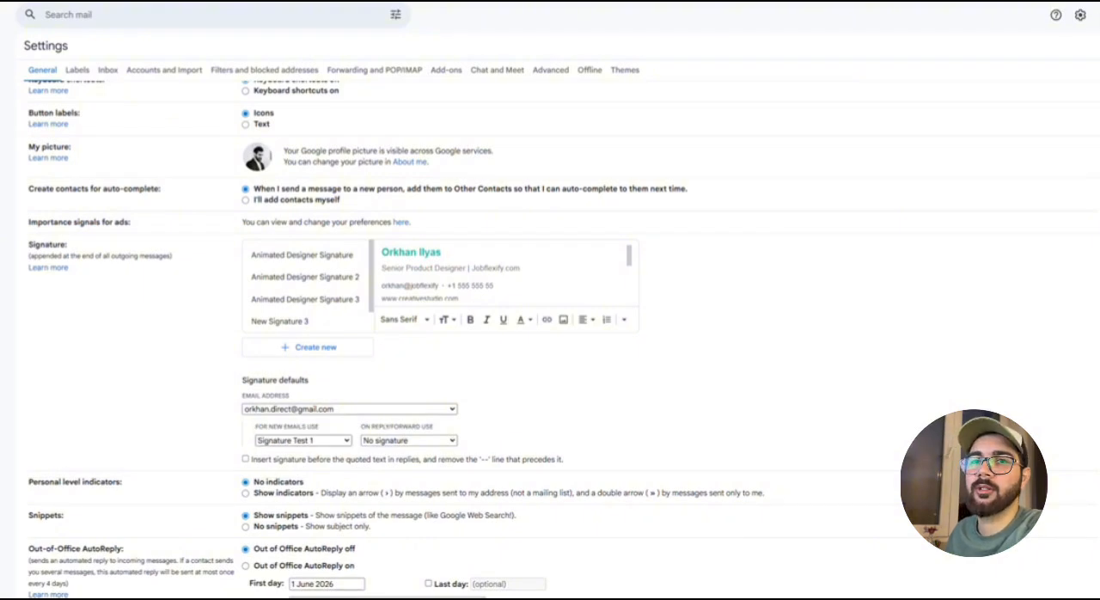
scroll(550, 344, "down", 5)
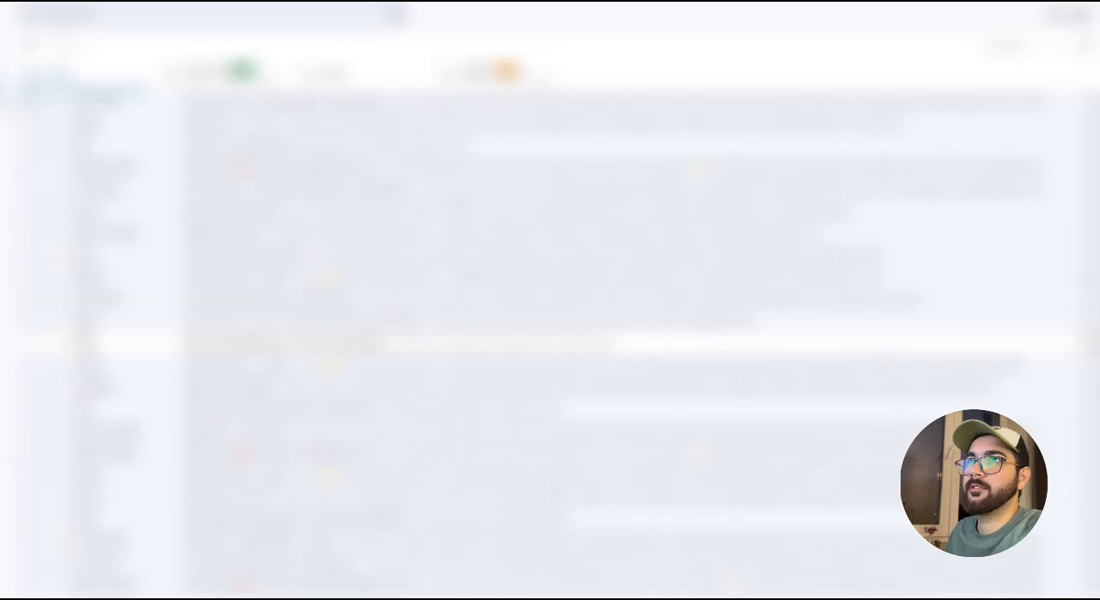
Start a new email and check the inserted signature's website button and LinkedIn link
left_click(3, 52)
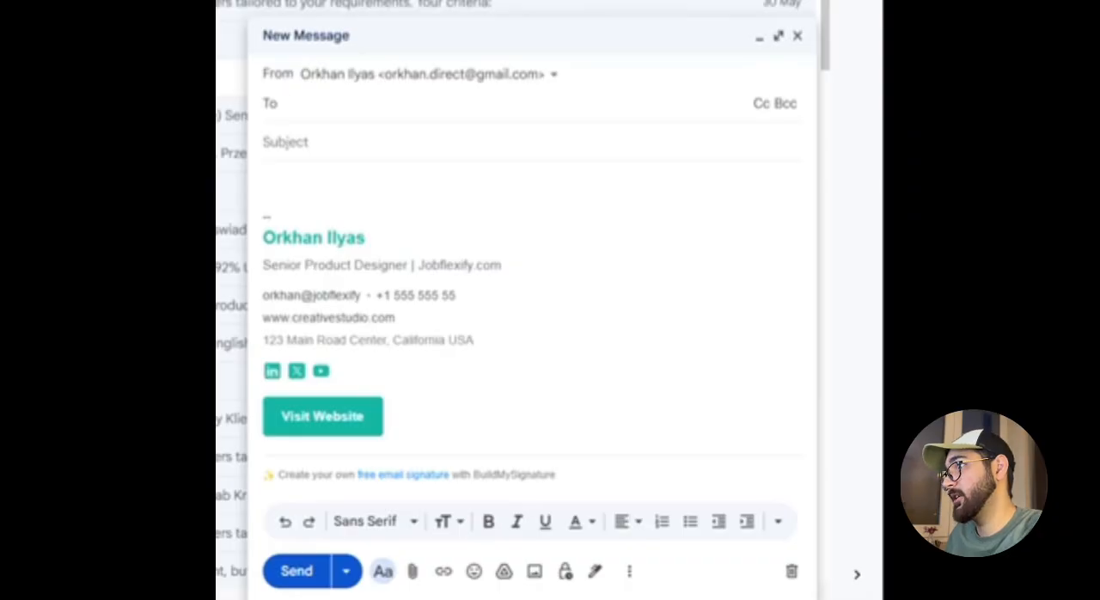
left_click_drag(270, 265, 336, 344)
left_click(265, 374)
left_click(272, 339)
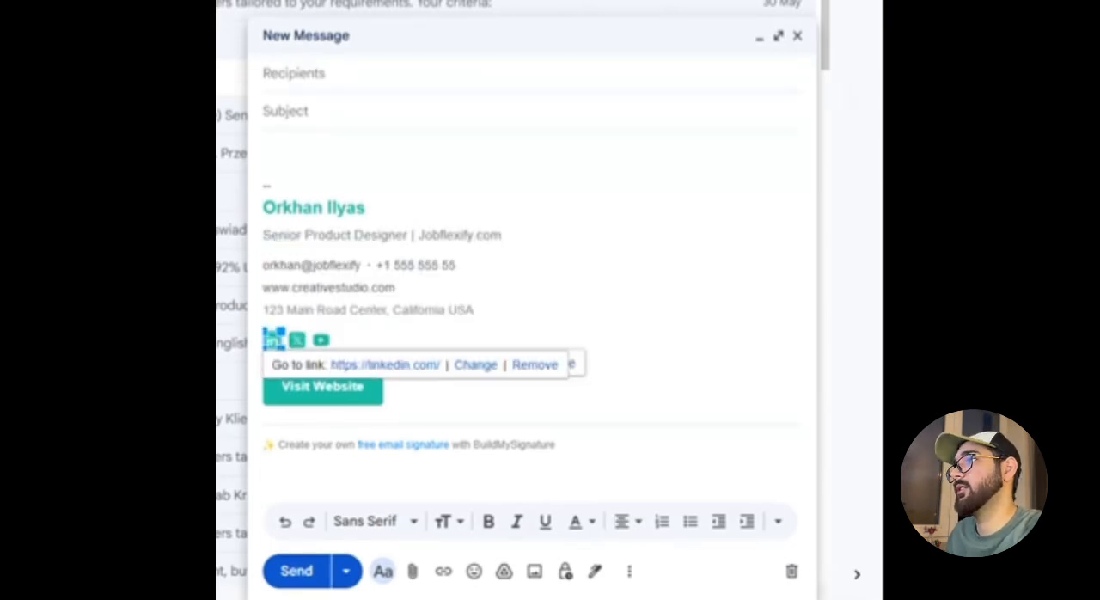